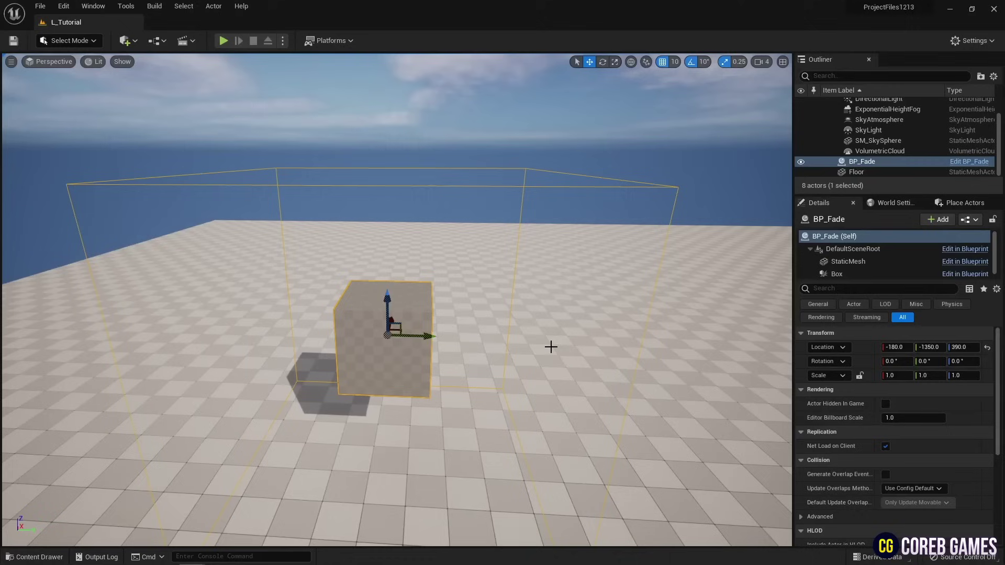
Play the level, move the camera around and through the BP_Fade box to view the cube's fade effect, and stop playing.
click(637, 341)
scroll(633, 337, up, 4)
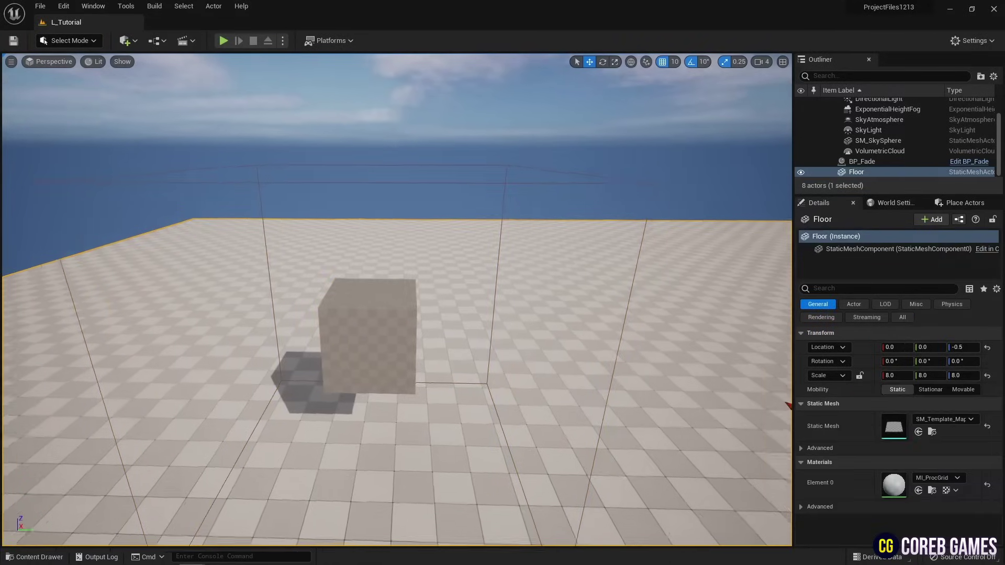
click(230, 41)
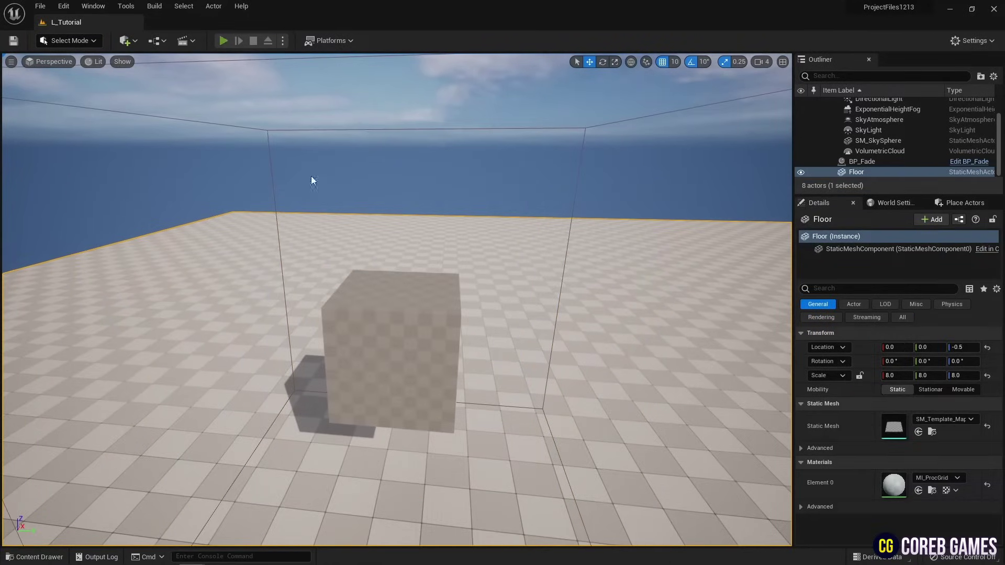
key(a)
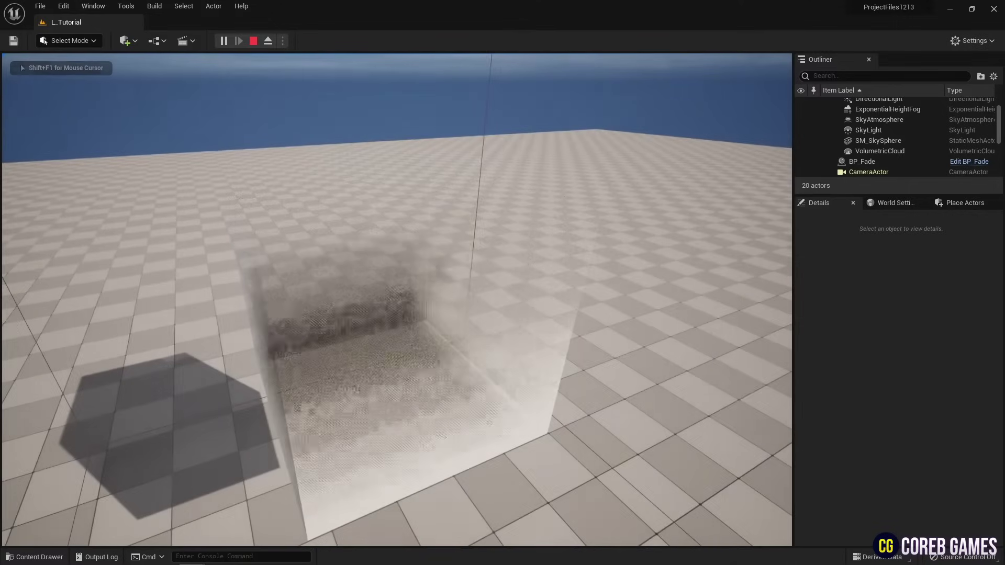
key(s)
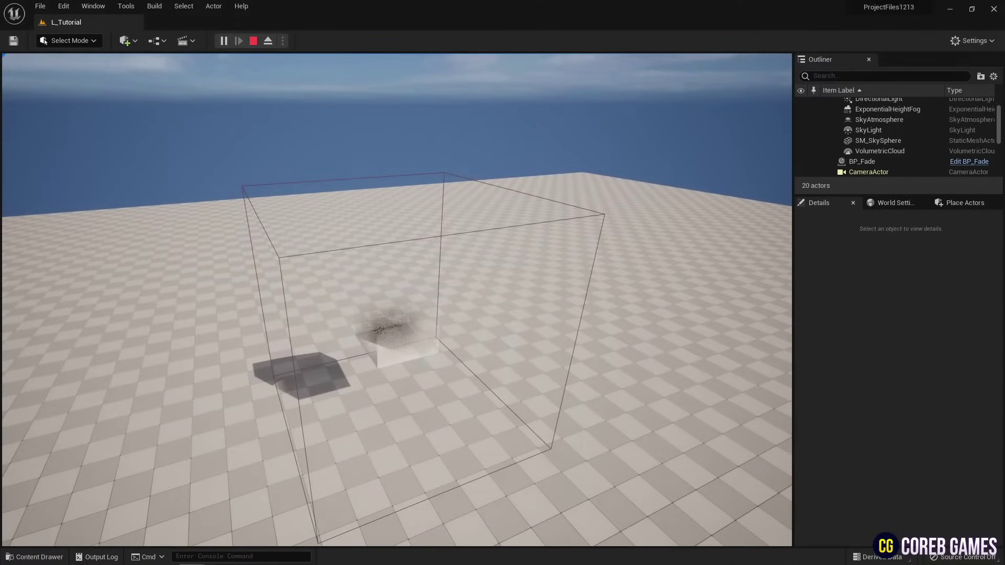
key(d)
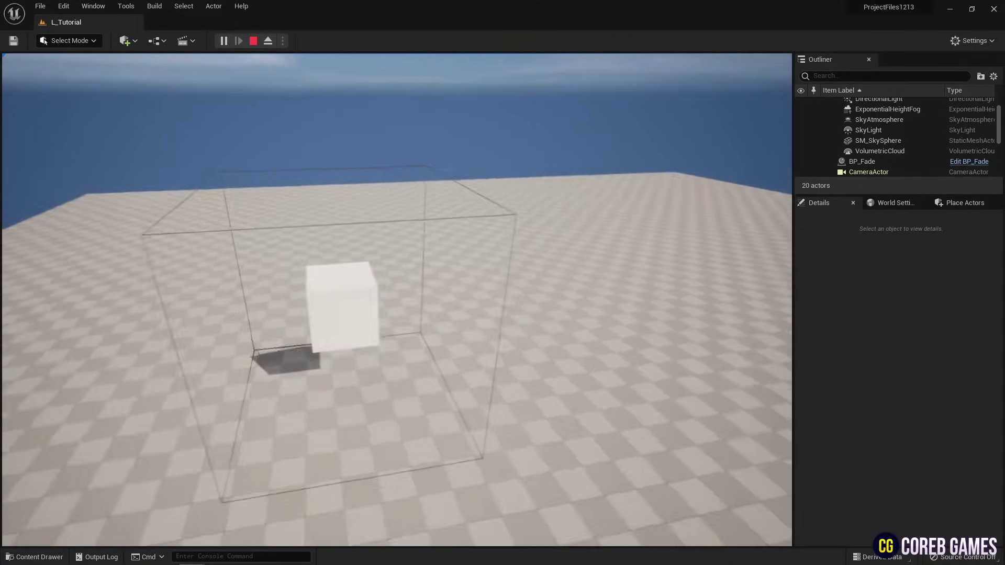
key(Escape)
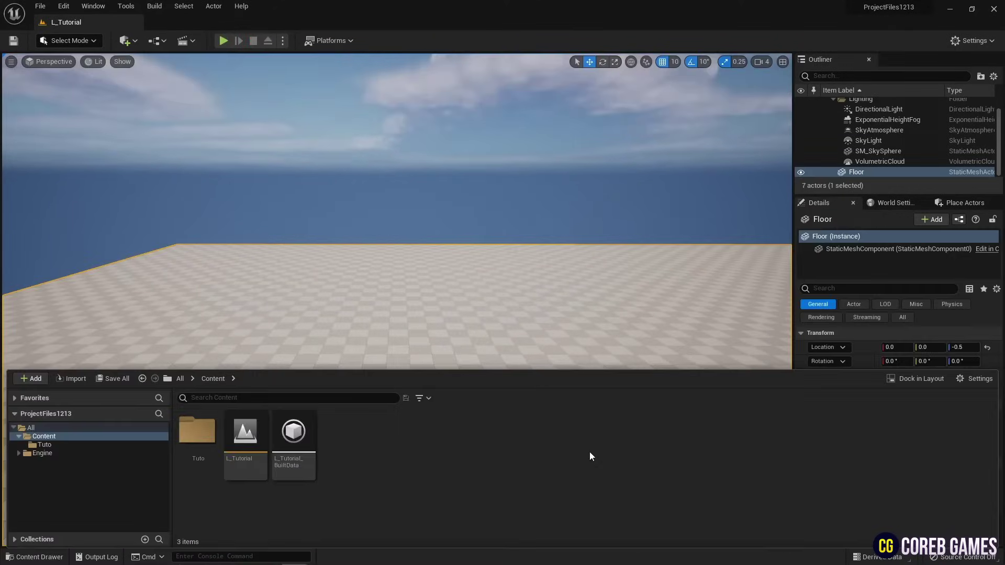
Create a new material named M_Fade in the Content folder and open it for editing.
right_click(445, 428)
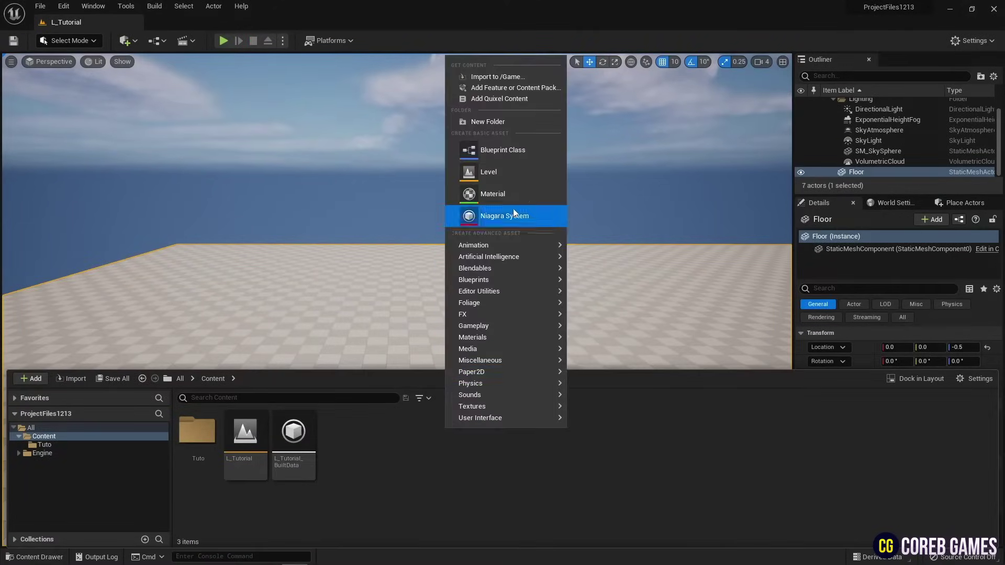
click(514, 193)
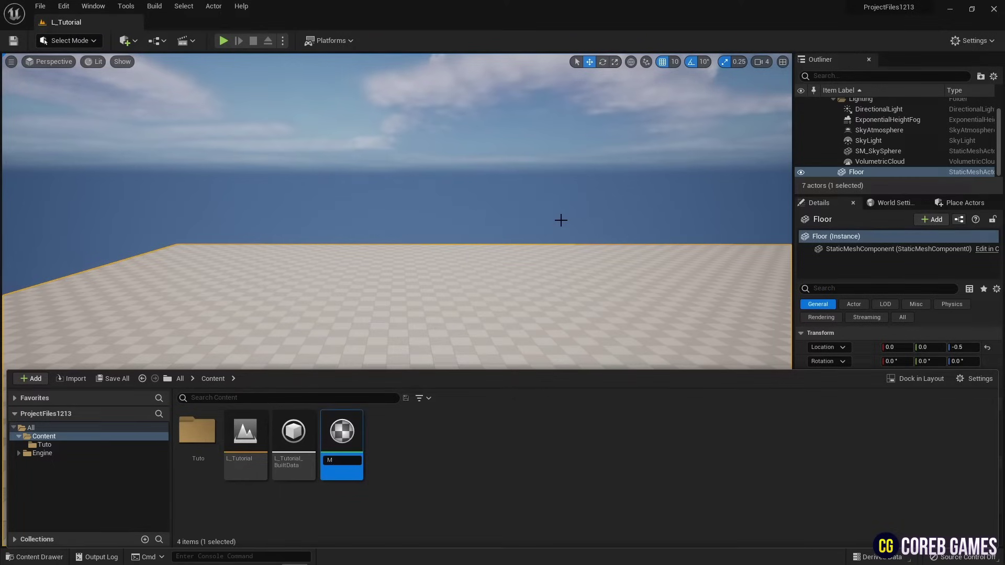
text(M_Fade)
key(Return)
double_click(331, 444)
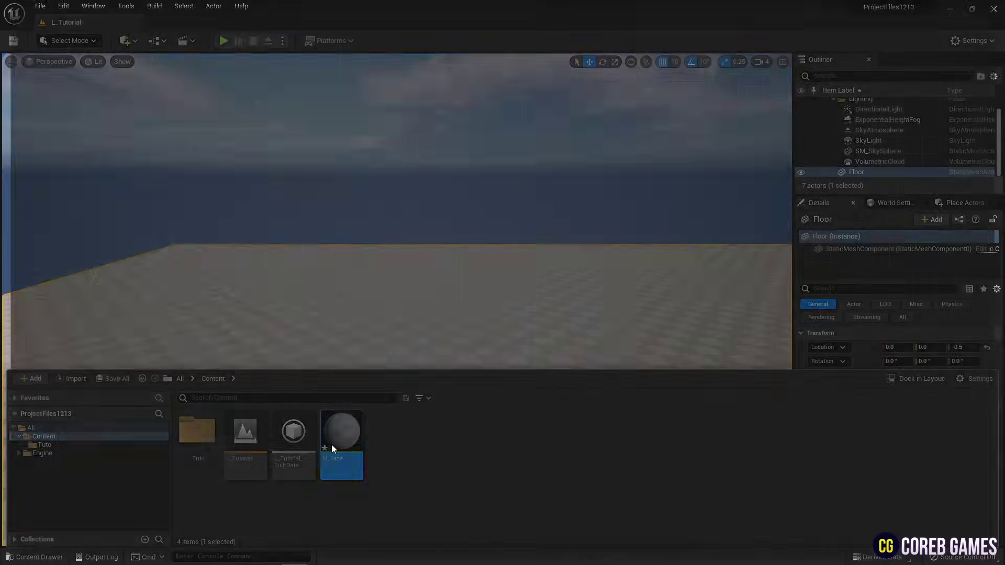
Set the M_Fade material's blend mode to Masked, keeping the Surface material domain.
click(129, 430)
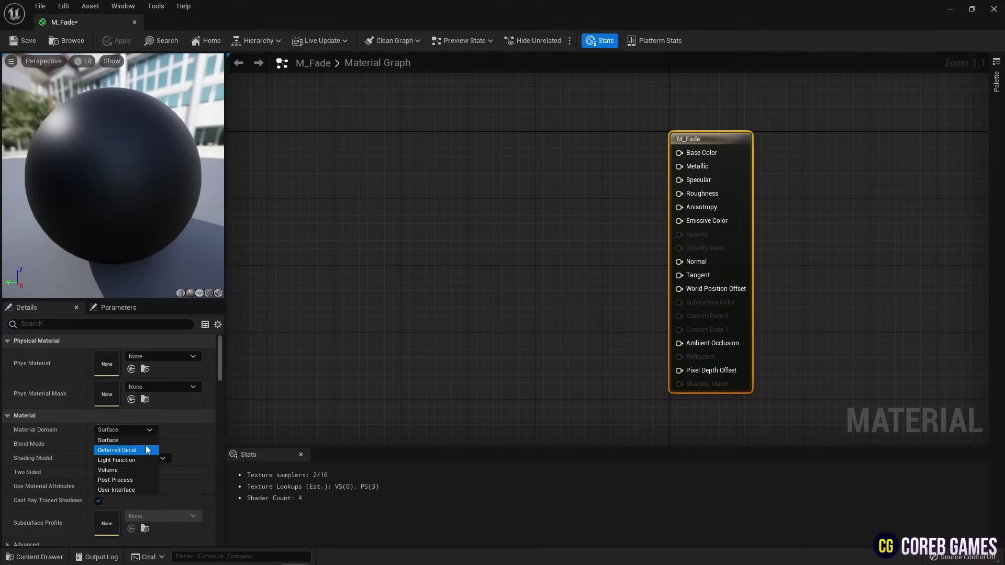
click(146, 439)
click(145, 443)
click(148, 464)
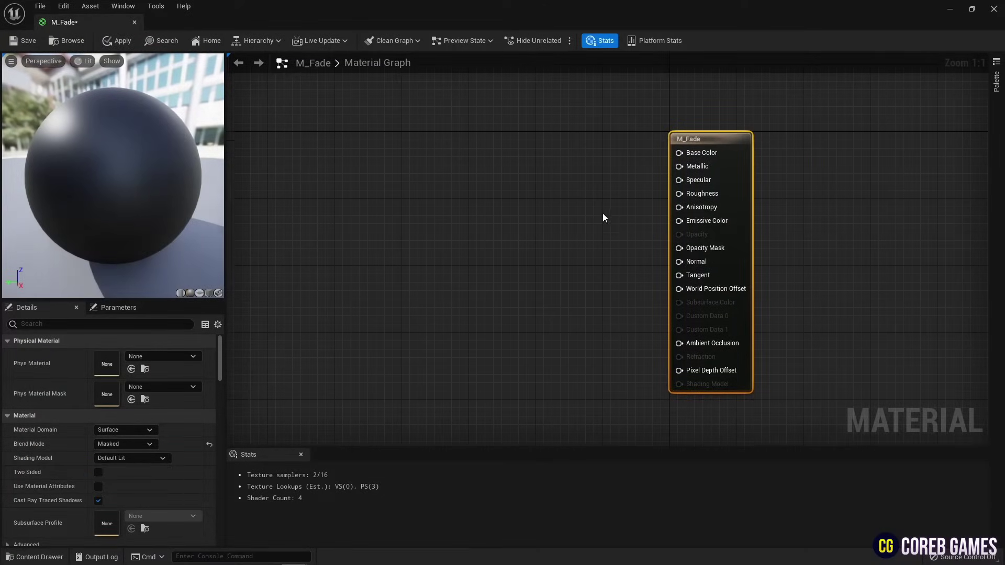
Change the material preview mesh to a cube and rotate it to show a corner.
right_drag(601, 213, 633, 223)
click(208, 293)
drag(134, 178, 91, 179)
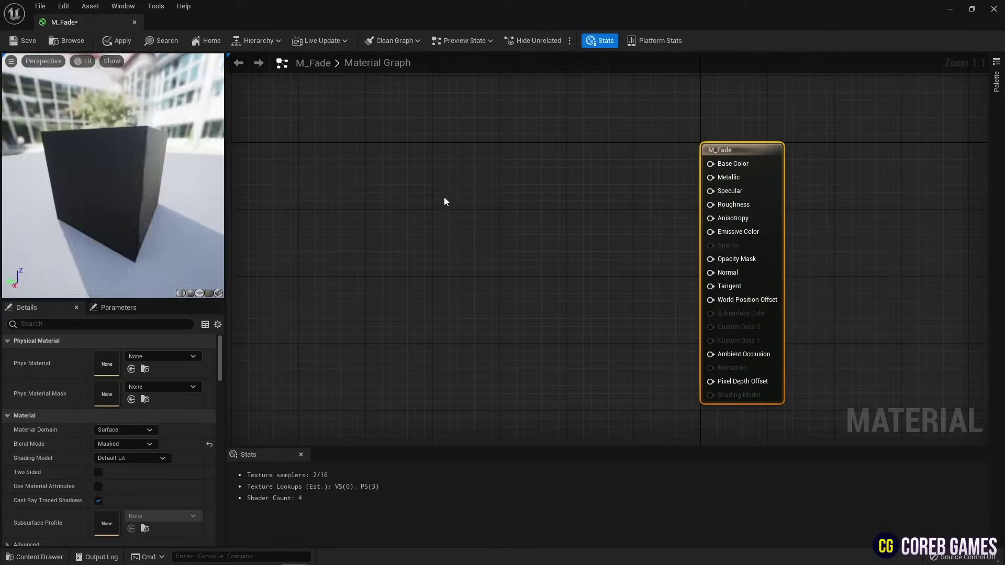
Add a BoundingBoxBased_0-1_UVW node and place it well before the M_Fade output node.
right_drag(379, 151, 422, 156)
right_click(422, 156)
text(boun)
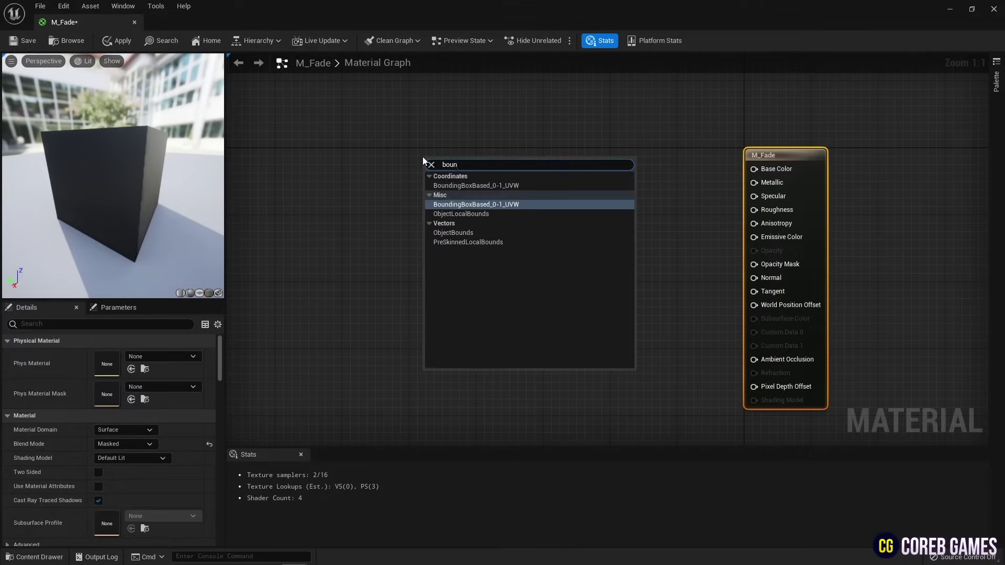
key(Return)
drag(460, 168, 331, 153)
Add a Dot node and connect the bounding box node's RGB output to its A input.
click(440, 181)
right_click(441, 181)
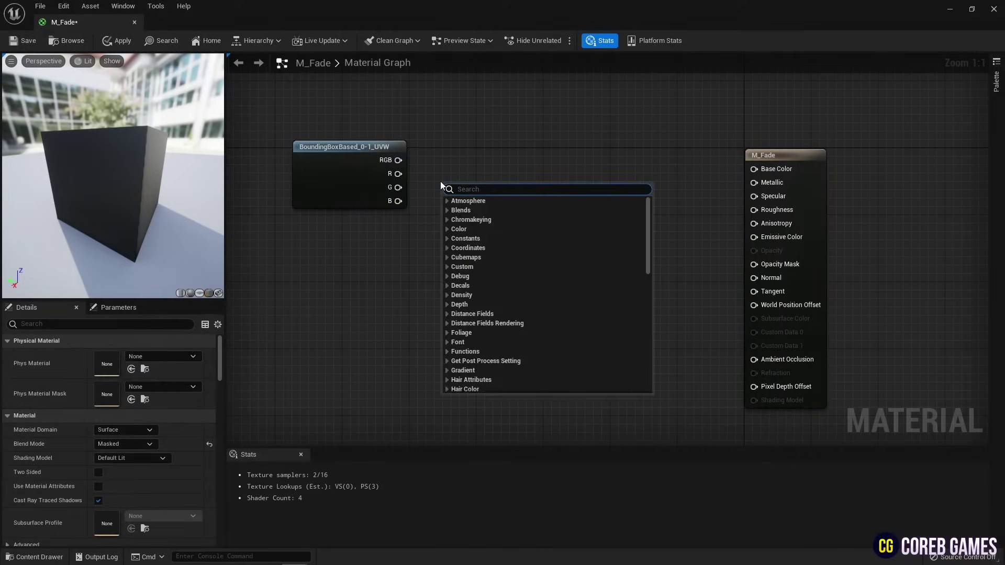
text(dot)
key(Return)
drag(398, 160, 457, 205)
Add a Constant3Vector node set to 0,0,1 below the bounding box node and connect it to the Dot node's B input.
click(344, 260)
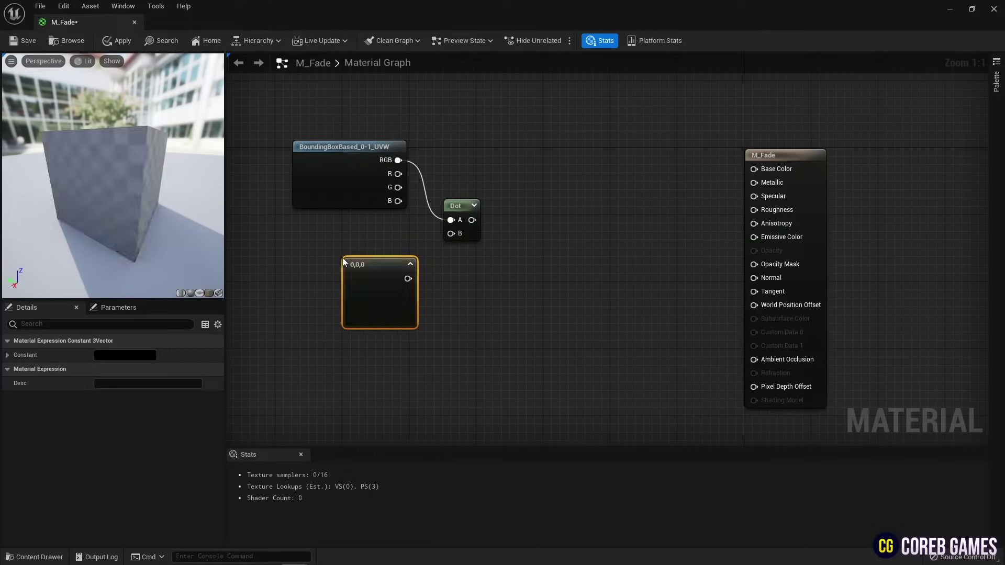
click(149, 356)
click(303, 547)
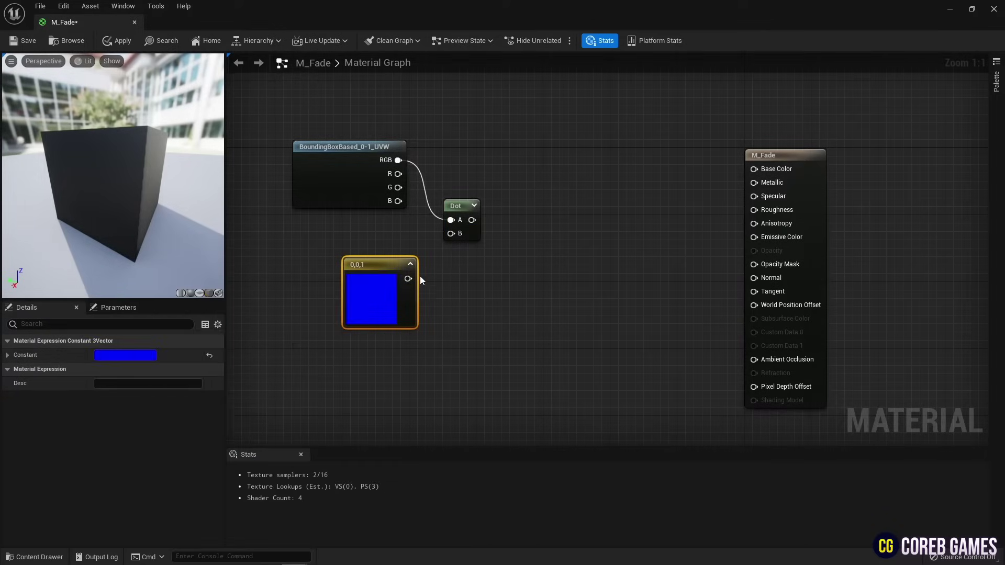
drag(386, 267, 377, 260)
Preview the Dot node's output on the cube and rotate the preview to inspect the gradient.
right_click(462, 204)
click(485, 224)
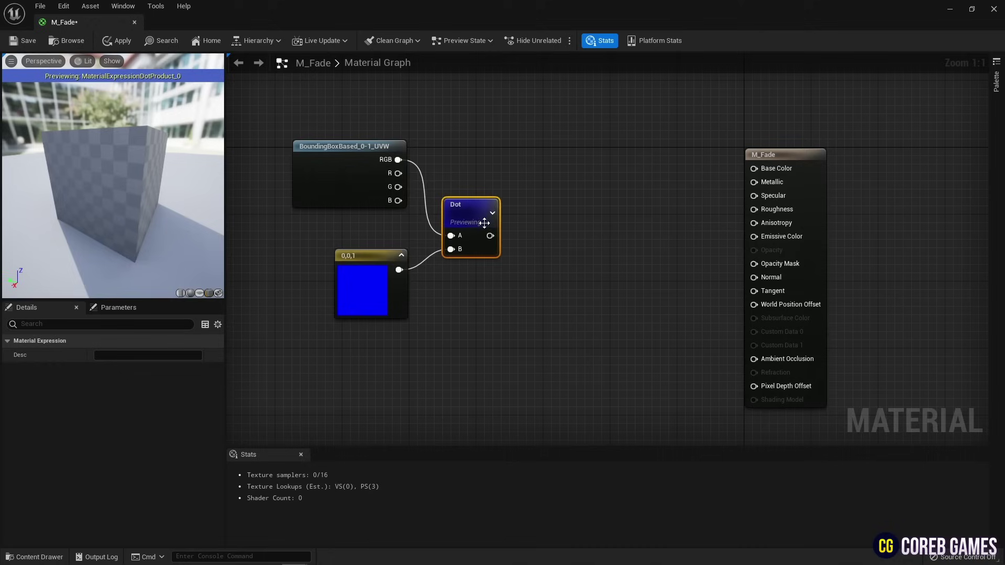
mouse_move(113, 176)
mouse_down()
mouse_move(68, 146)
mouse_move(113, 199)
mouse_move(121, 178)
mouse_up()
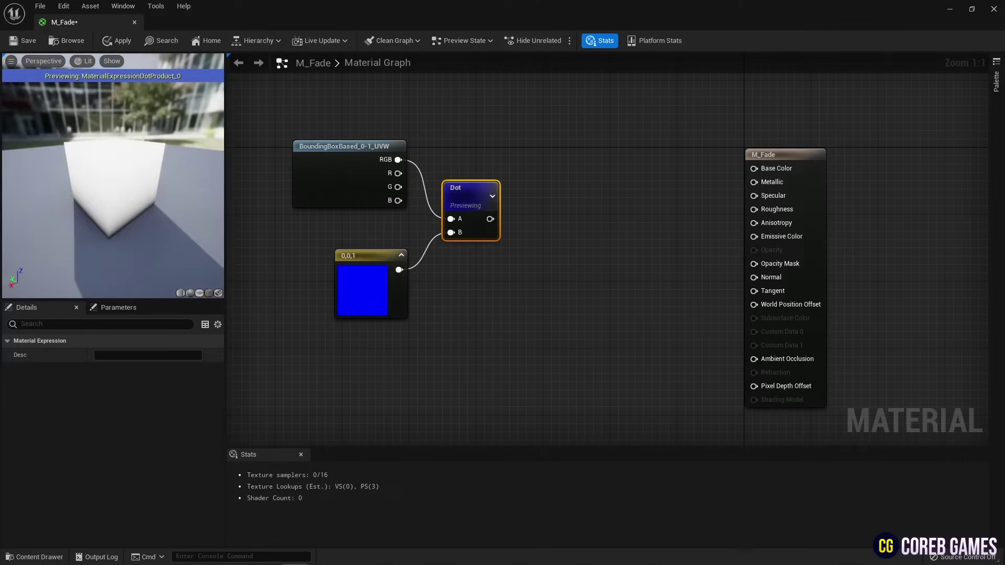
Shift the existing node group away from the output node, add a 1-x node and connect the Dot output to it.
drag(497, 173, 398, 256)
drag(446, 204, 387, 203)
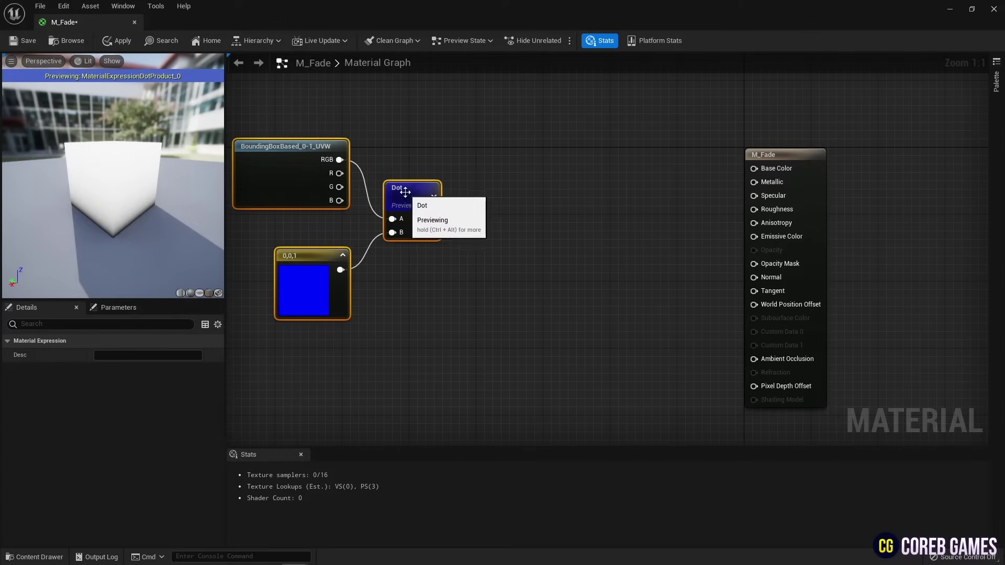
right_click(524, 183)
text(1-x)
key(Return)
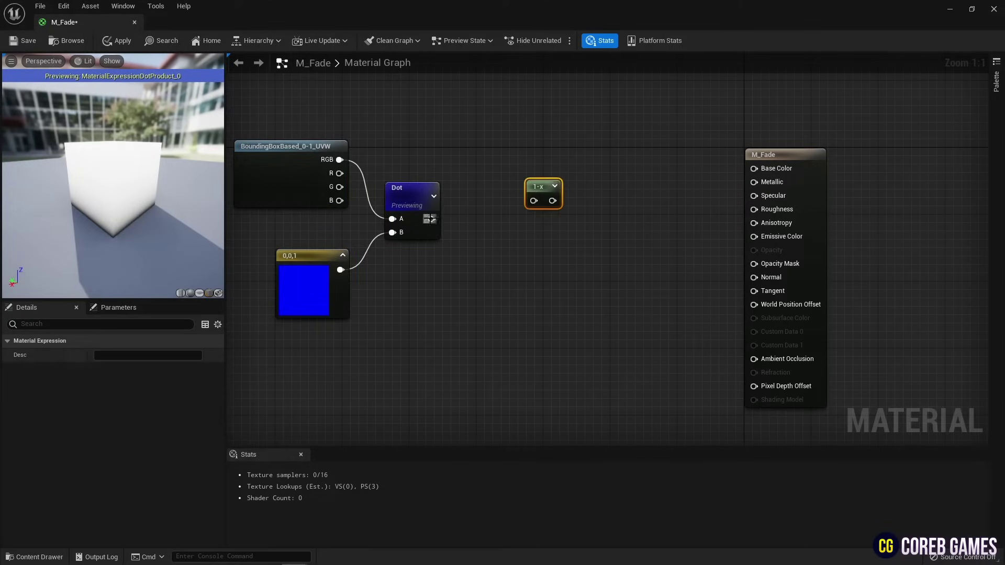
drag(536, 202, 533, 201)
drag(539, 187, 473, 206)
Preview the 1-x node's output on the cube and rotate the preview to inspect the inverted gradient.
right_click(473, 206)
click(497, 226)
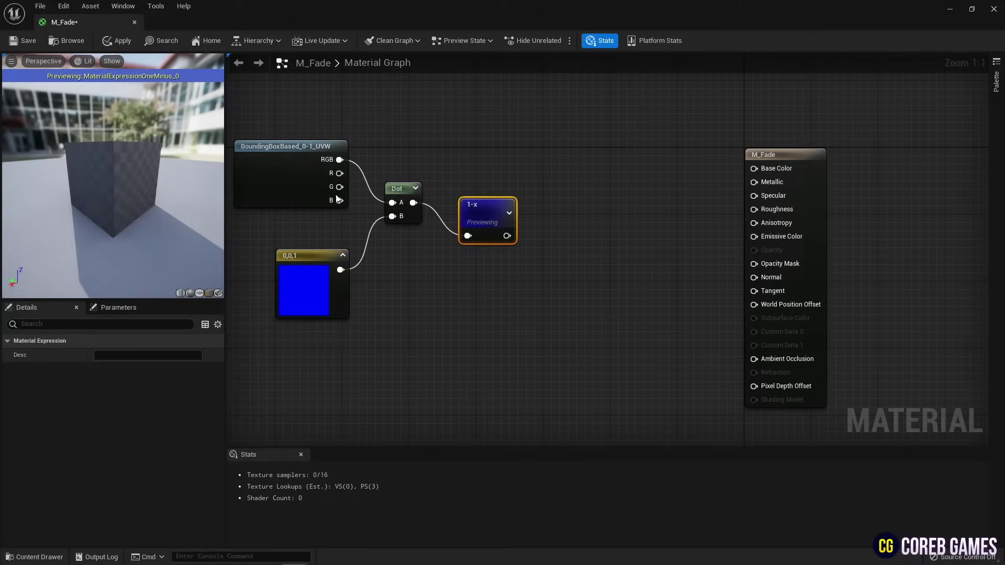
drag(131, 194, 137, 195)
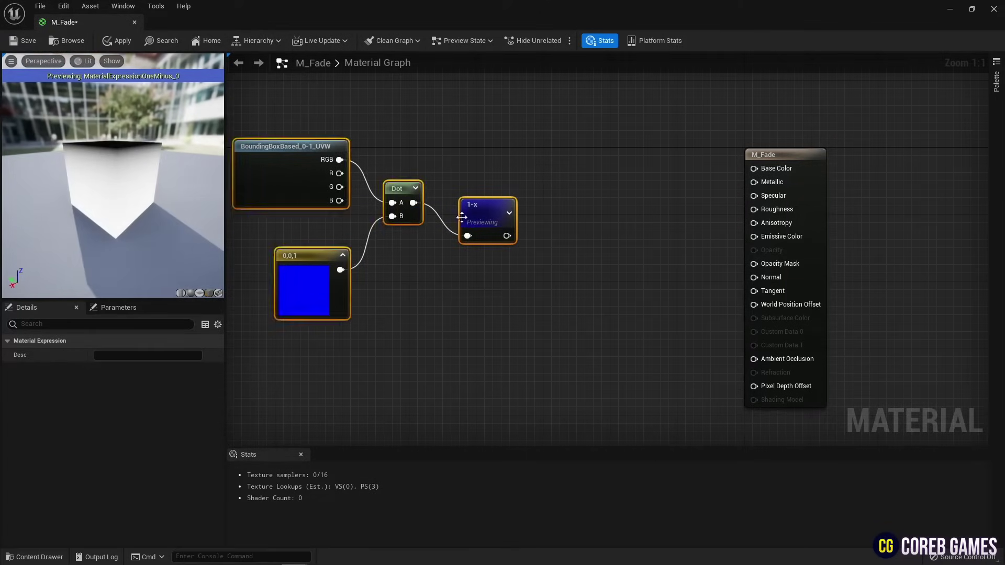
Add a Subtract node after the 1-x node and connect the 1-x output to its A input.
right_drag(482, 209, 423, 194)
right_click(488, 208)
text(subtract)
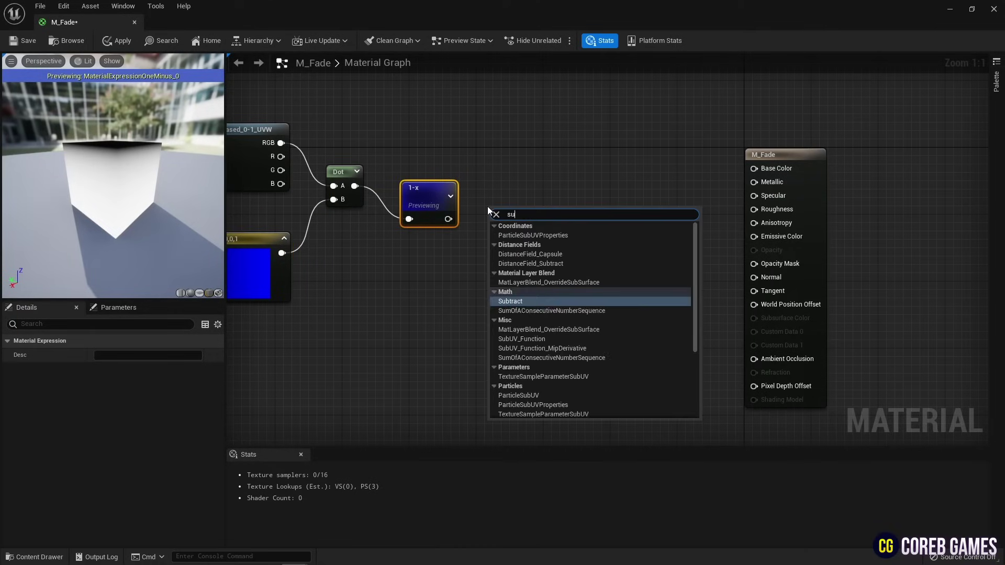
key(Return)
drag(507, 217, 504, 210)
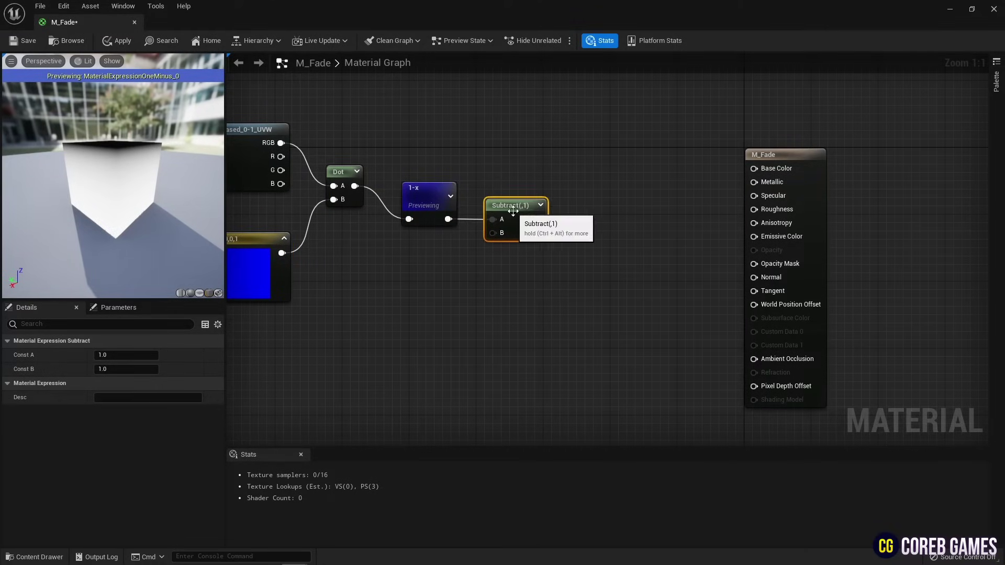
Add a scalar parameter named Fade Amount with default value -1, slider minimum -1 and slider maximum 1.
click(408, 286)
key(s)
click(412, 269)
text(s)
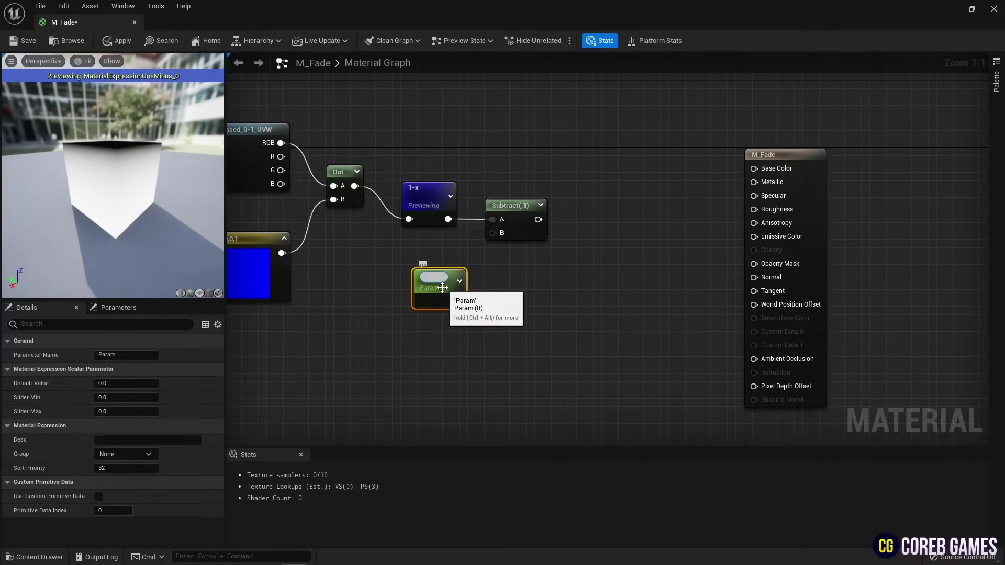
text(Fade Amount)
key(Return)
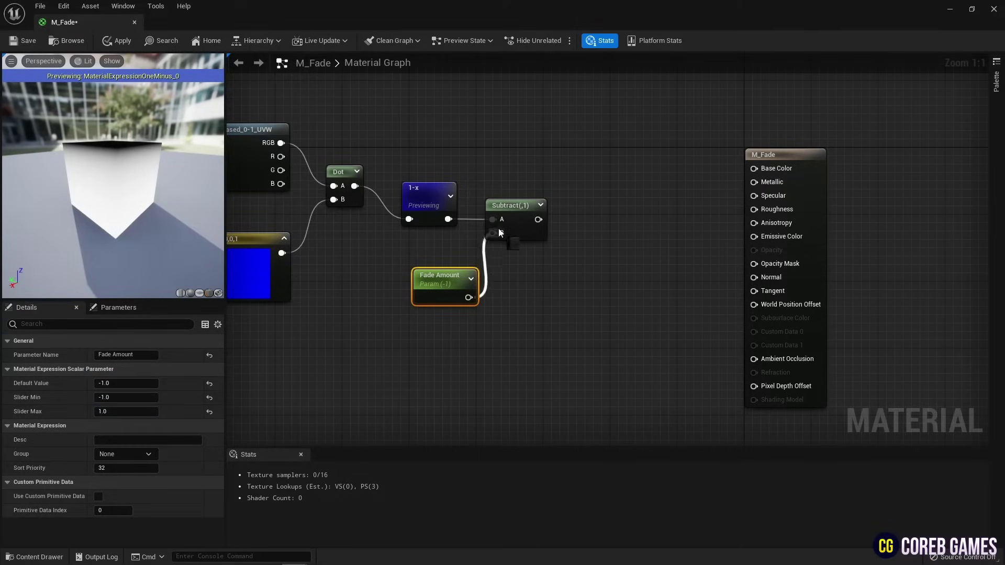
Connect the Fade Amount parameter to the Subtract node's B input and move it closer.
drag(499, 232, 493, 232)
drag(442, 283, 439, 262)
click(502, 205)
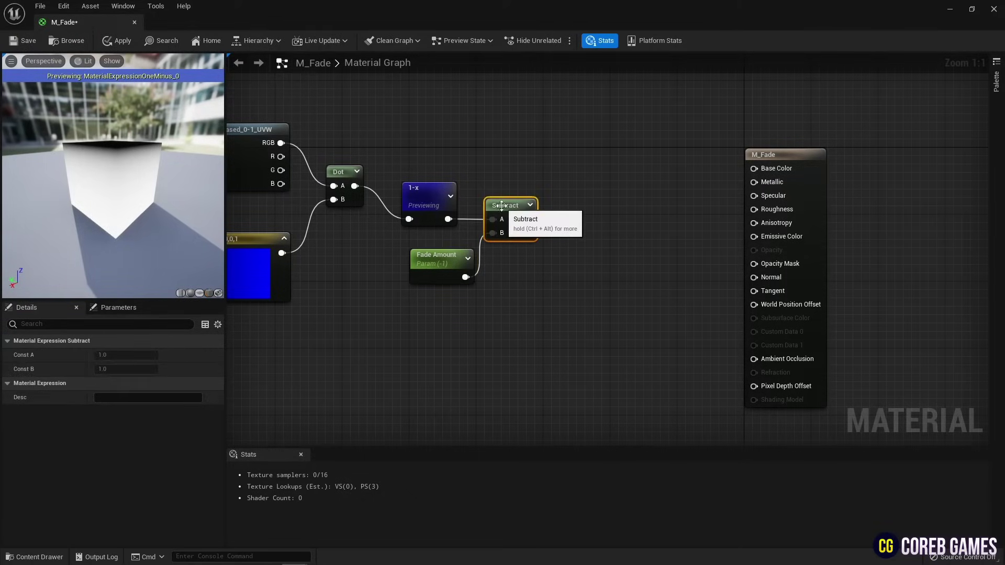
Preview the Subtract node on the cube and set Fade Amount's default value to about 0.296.
click(438, 259)
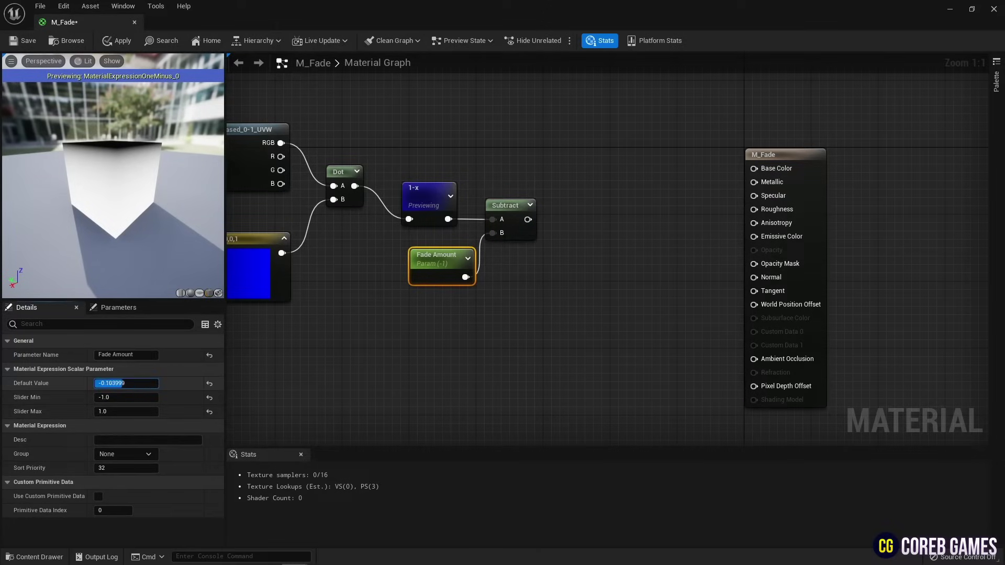
drag(128, 383, 126, 383)
right_click(512, 219)
click(539, 229)
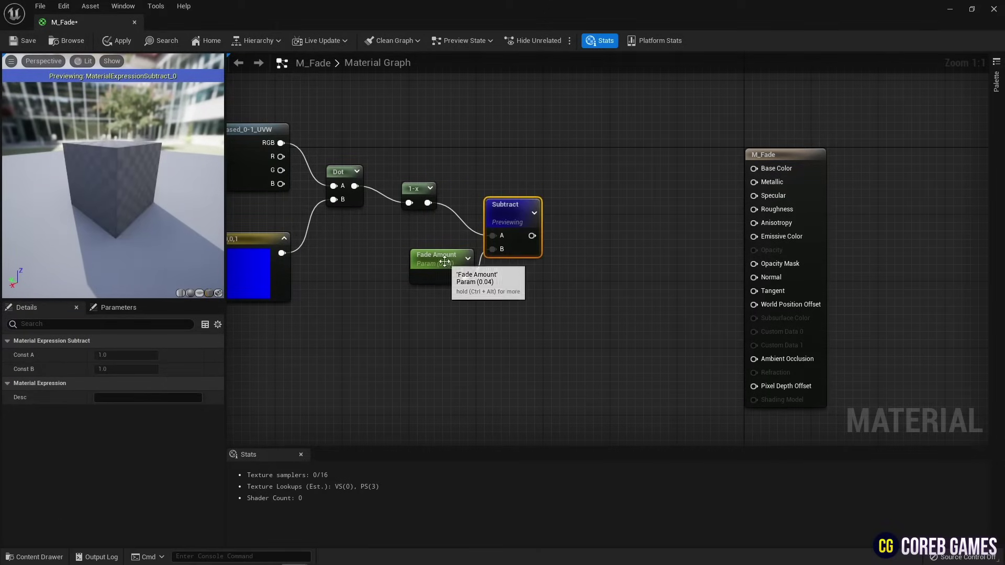
drag(446, 262, 437, 261)
drag(524, 218, 523, 210)
click(416, 277)
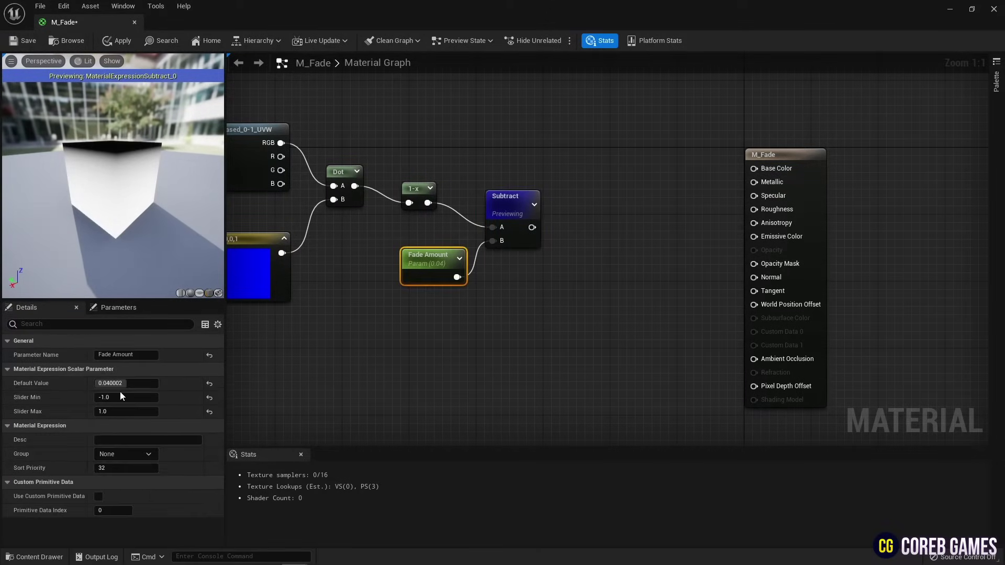
mouse_move(125, 383)
mouse_down()
mouse_move(112, 383)
mouse_move(133, 384)
mouse_move(124, 383)
mouse_up()
Shift the node group to make room, add a Power node and connect the Subtract output to its Base input.
drag(552, 134, 228, 285)
drag(534, 200, 493, 244)
click(505, 224)
right_click(504, 224)
text(pow)
key(Return)
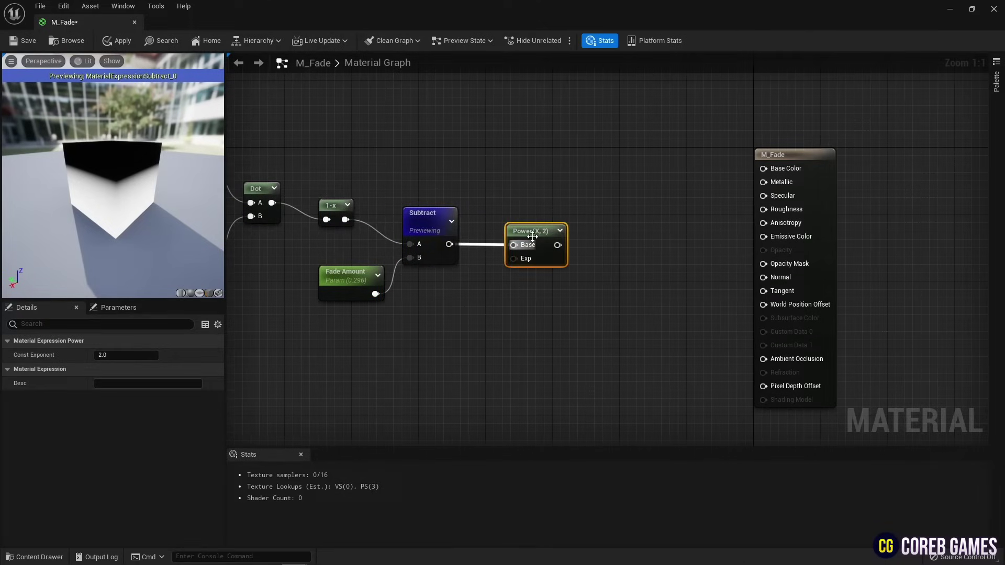
Set the Power node's constant exponent to 1.5.
click(126, 354)
text(1.5)
key(Return)
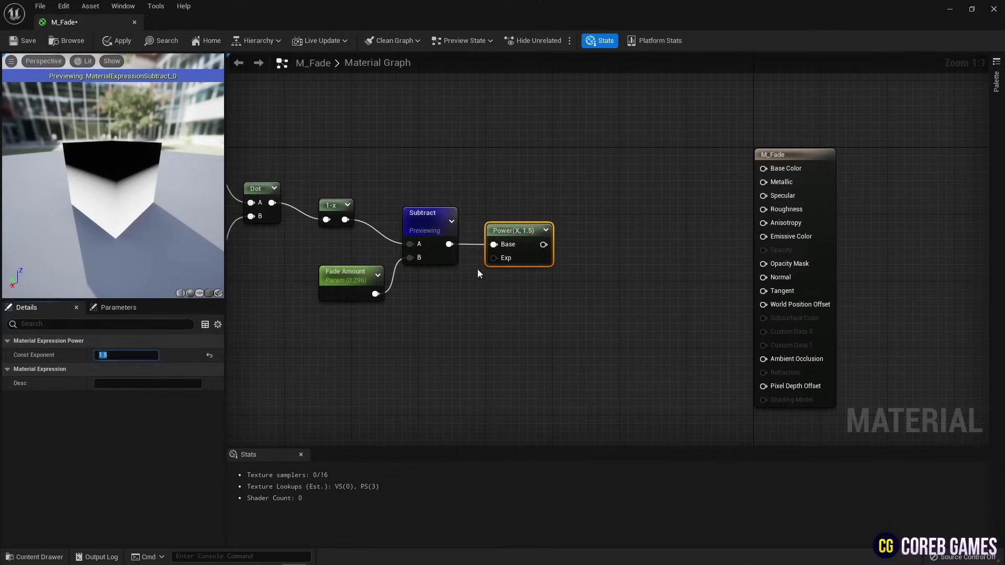
Preview the Power node's output on the cube and rotate the preview to inspect the softened fade.
right_click(527, 220)
right_click(514, 242)
click(532, 254)
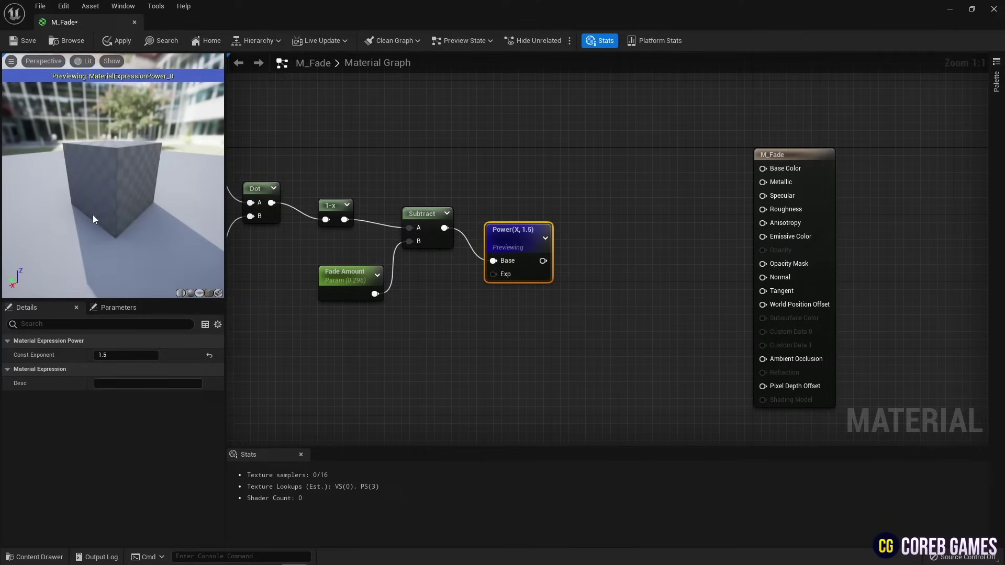
drag(93, 214, 78, 171)
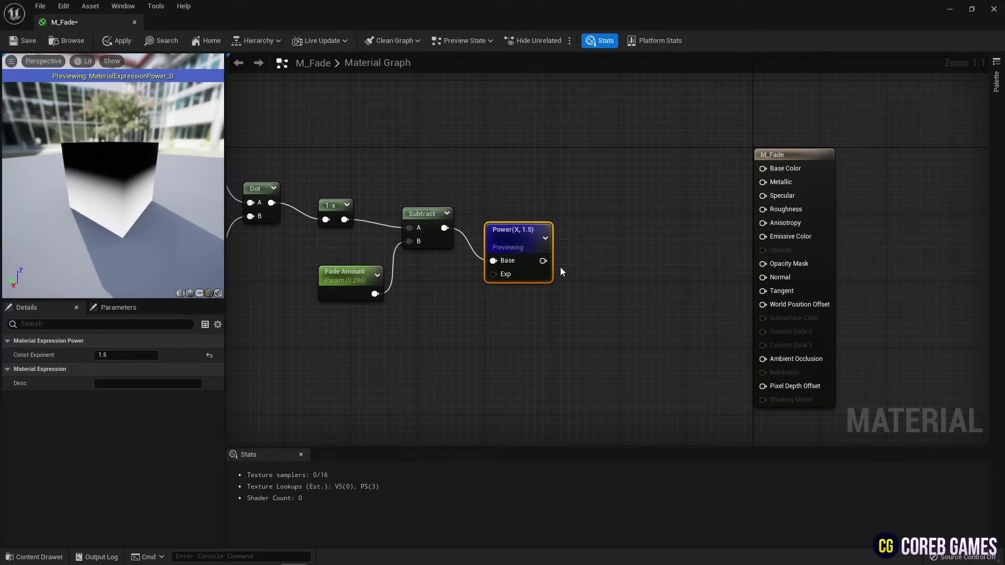
Add a DitherTemporalAA node between the Power node and the M_Fade output node.
right_click(593, 230)
text(dither)
key(Return)
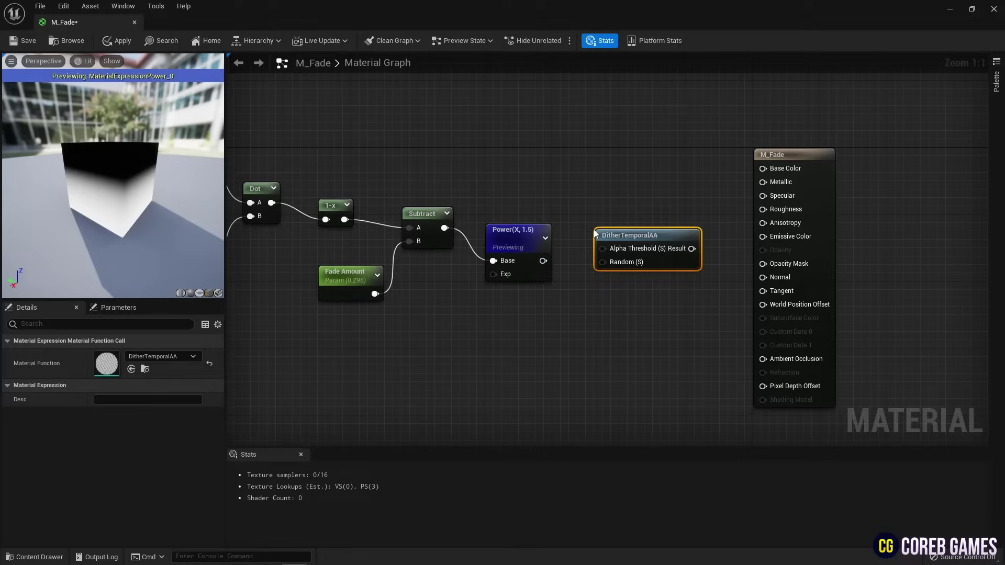
Connect the Power output to DitherTemporalAA's Alpha Threshold and its Result to Opacity Mask, and stop previewing the Power node.
drag(543, 261, 610, 238)
drag(674, 252, 757, 263)
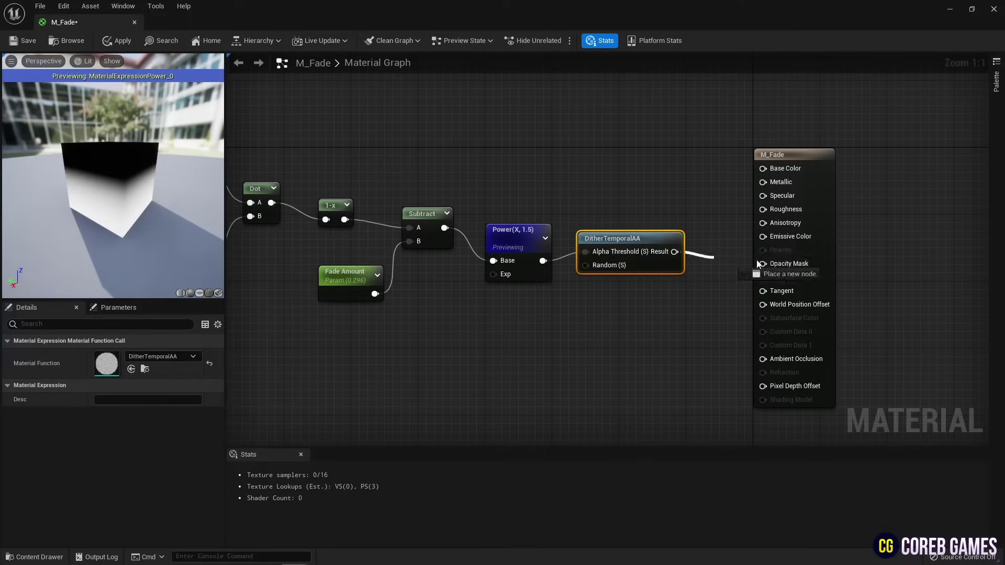
right_click(529, 231)
click(554, 240)
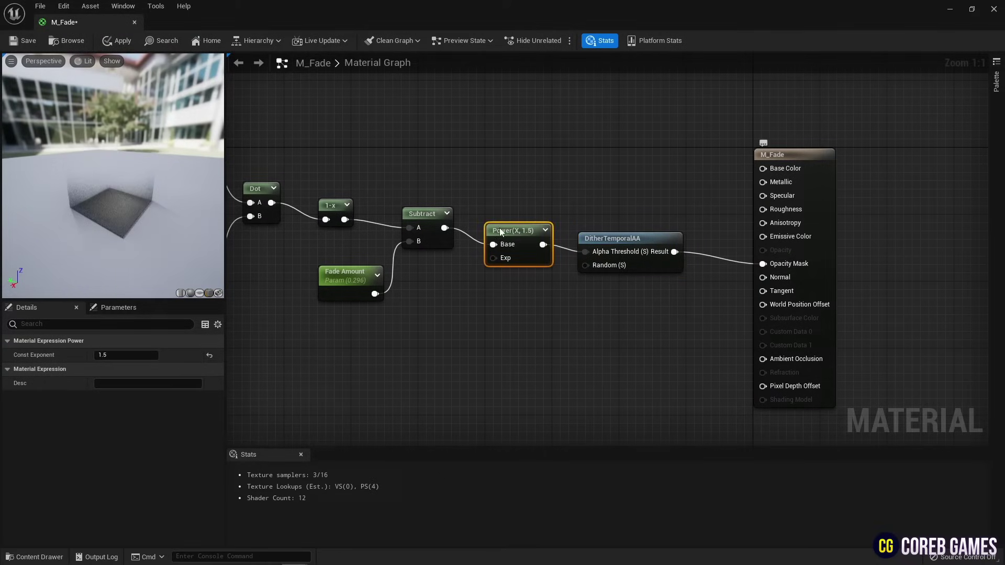
Set the Fade Amount parameter's default value to about -0.312 and rotate the preview cube to check the dithered fade.
click(358, 277)
drag(129, 383, 116, 383)
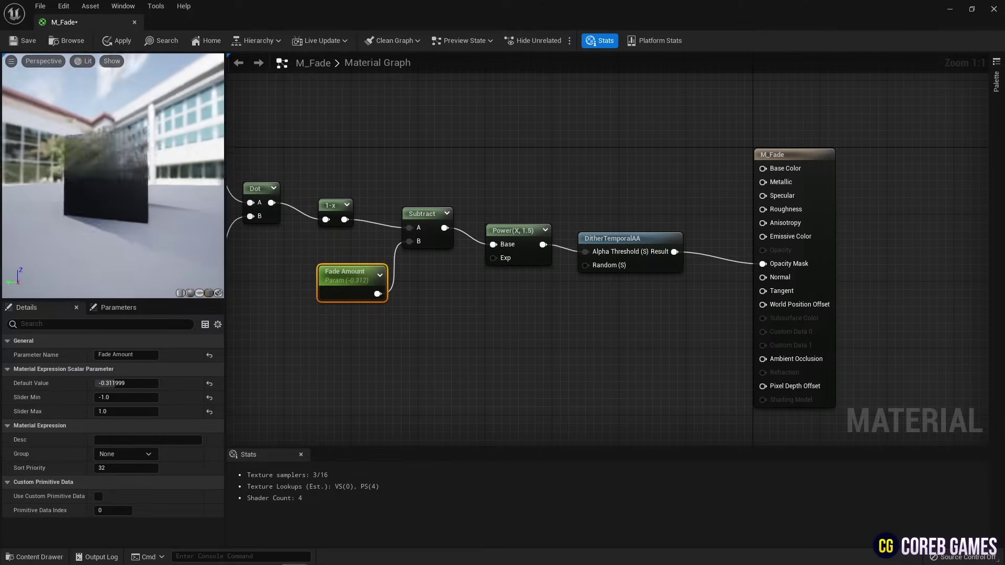
drag(58, 192, 8, 203)
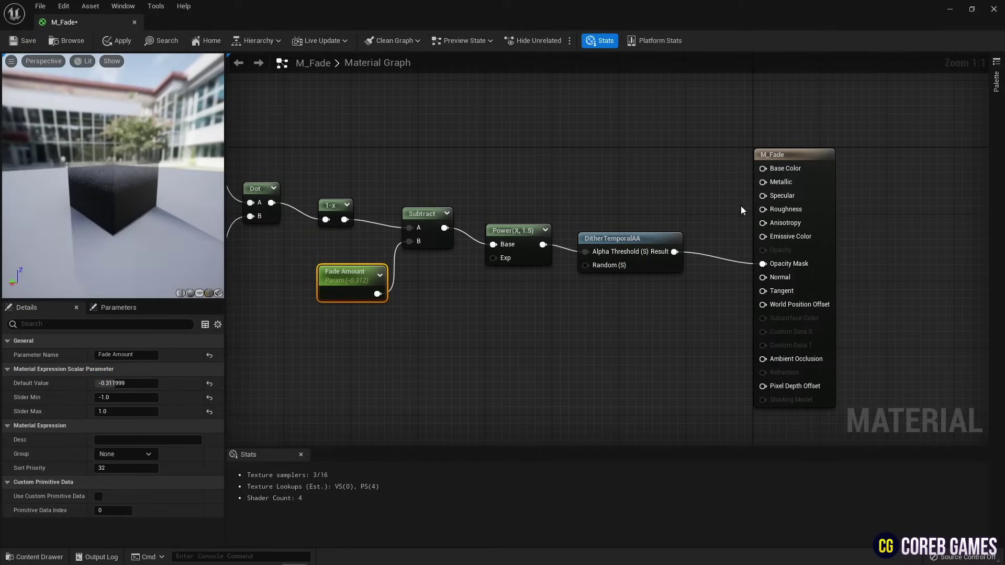
Add three stacked Constant nodes in the empty graph area above the DitherTemporalAA node.
right_drag(646, 152, 638, 260)
key(1)
click(632, 163)
key(1)
click(635, 205)
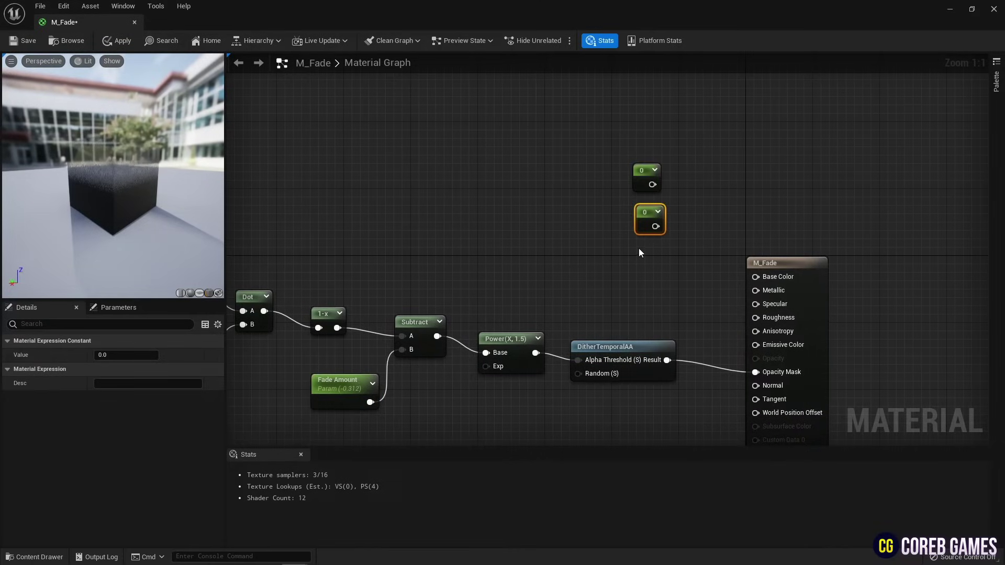
click(640, 252)
Set the three Constant nodes' values to 0.3, 0.8 and 1 from the uppermost to the lowest.
click(646, 178)
click(129, 356)
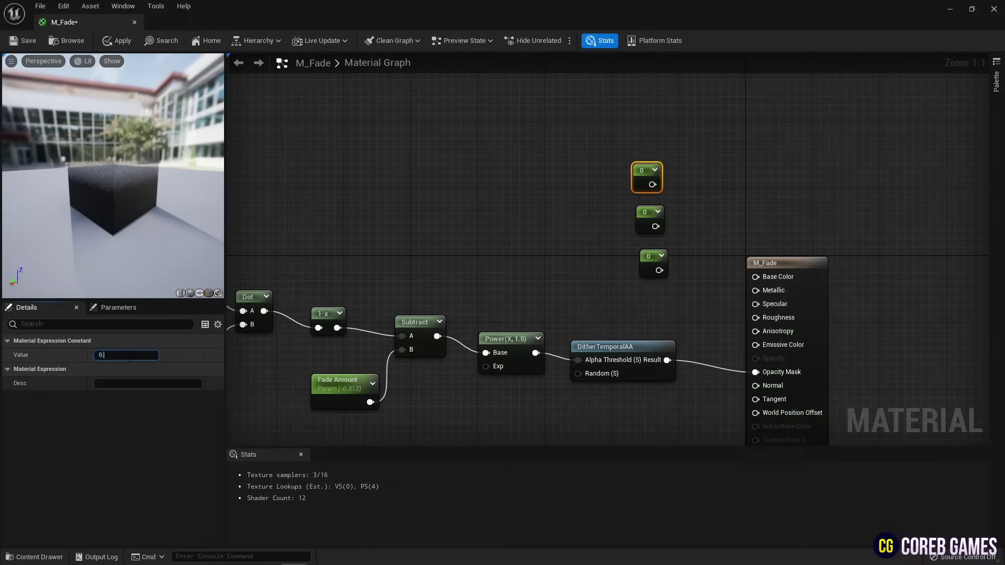
click(152, 354)
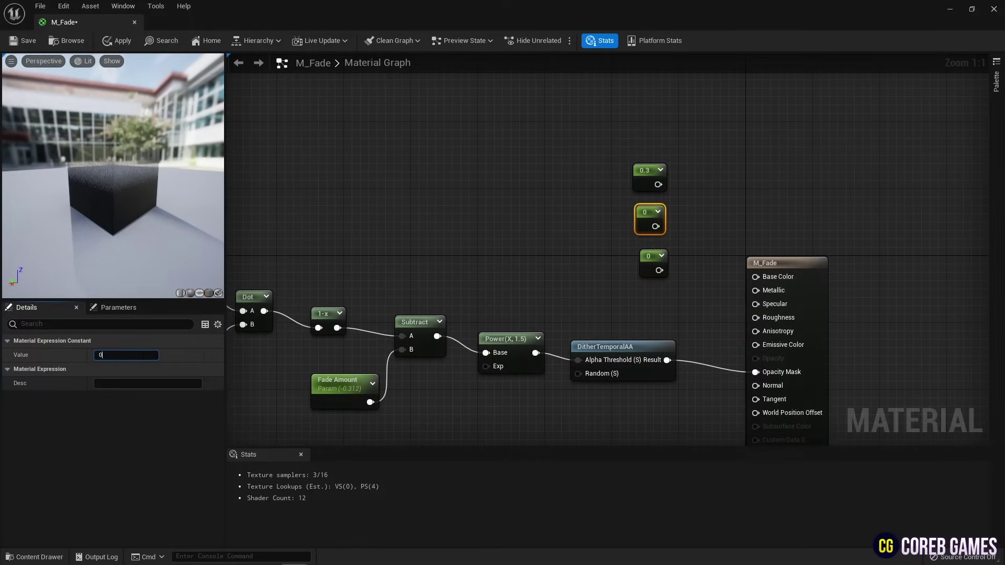
key(Return)
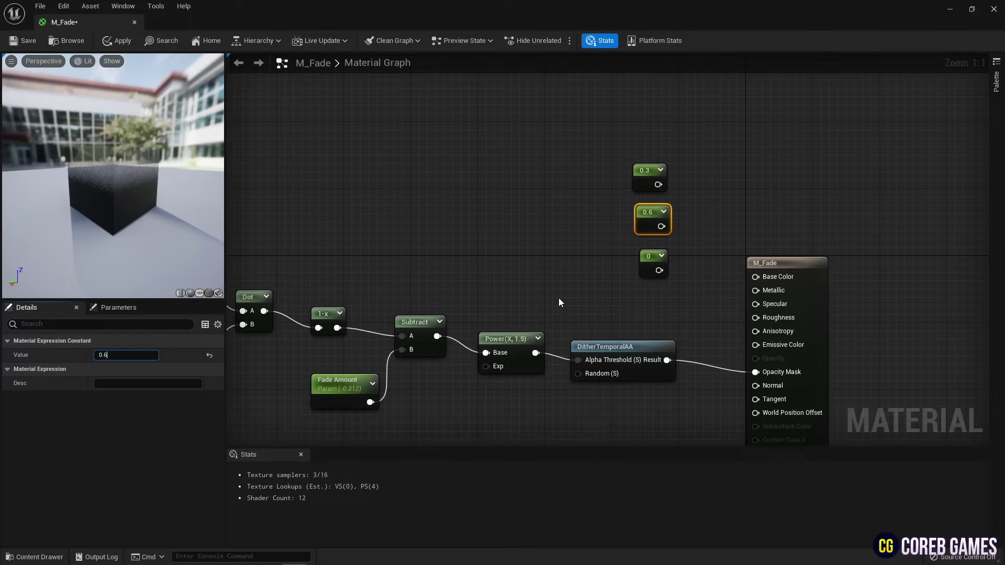
key(BackSpace)
text(8)
key(Return)
click(644, 268)
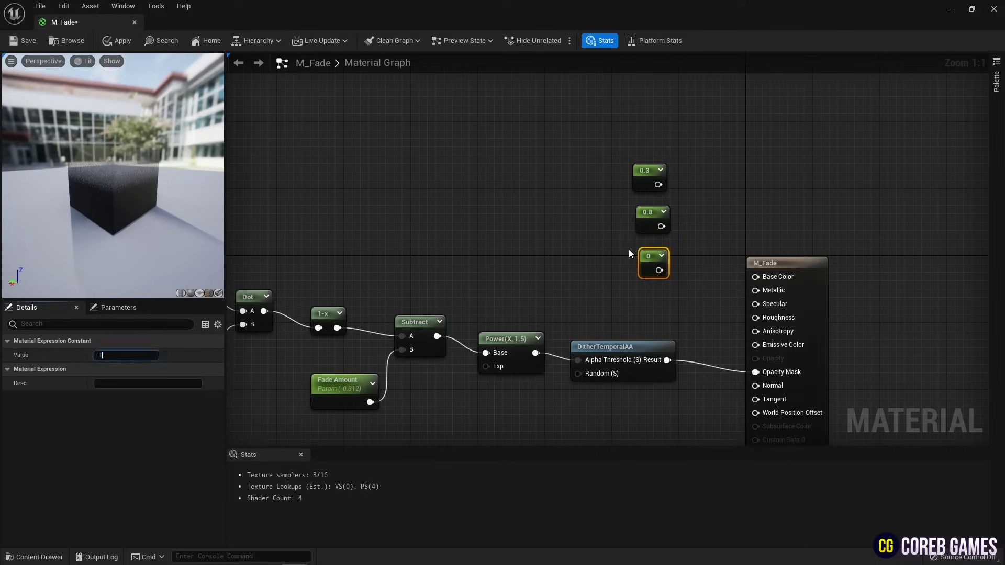
text(1)
key(Return)
Connect the constants 0.3, 0.8 and 1 to Base Color, Metallic and Roughness, and tidy them beside the M_Fade output node.
click(670, 269)
drag(759, 320, 760, 291)
drag(658, 185, 761, 277)
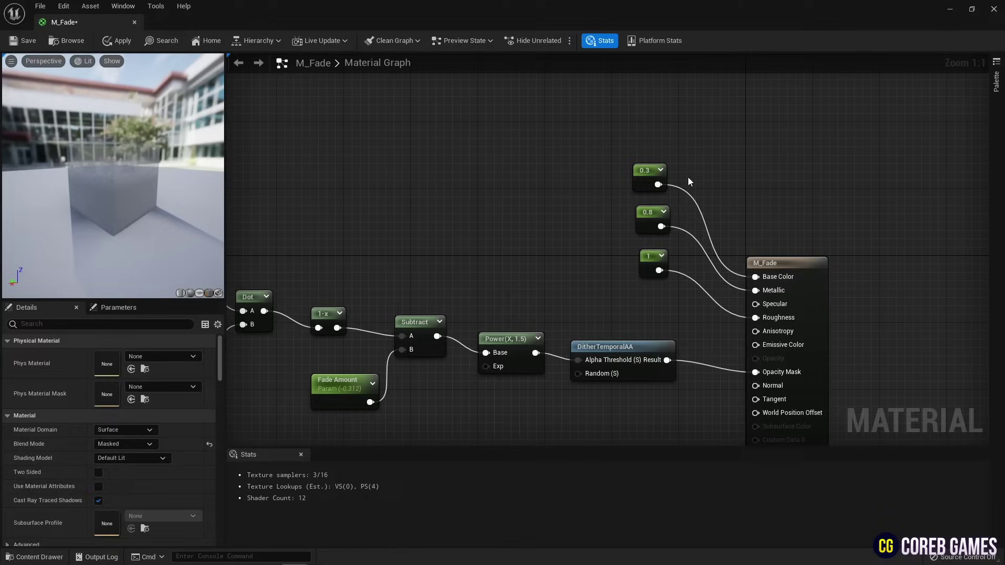
drag(689, 173, 636, 272)
drag(650, 188, 655, 251)
drag(798, 262, 781, 261)
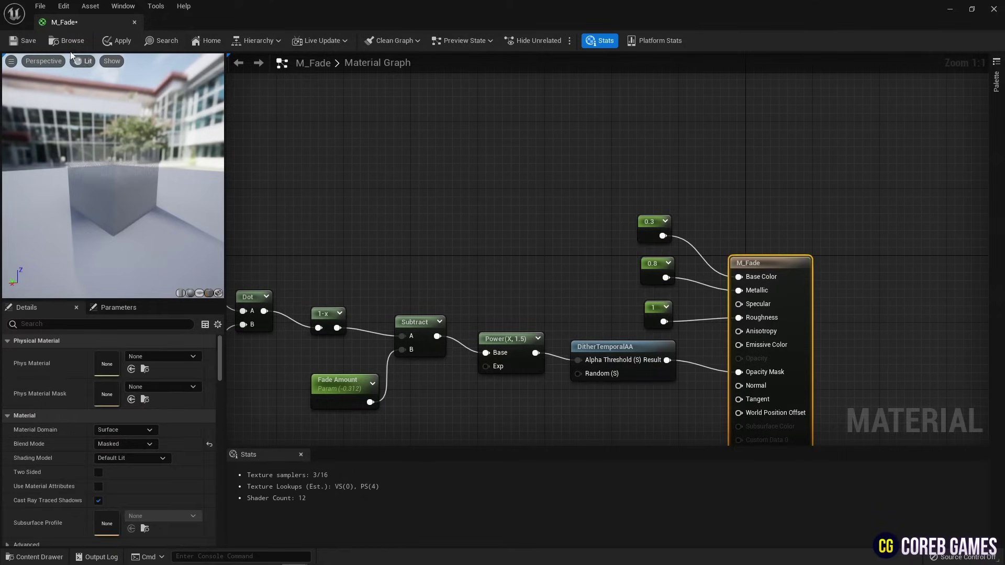
Close the material editor and create an Actor Blueprint named BP_Fade in the Content folder.
click(135, 23)
click(35, 557)
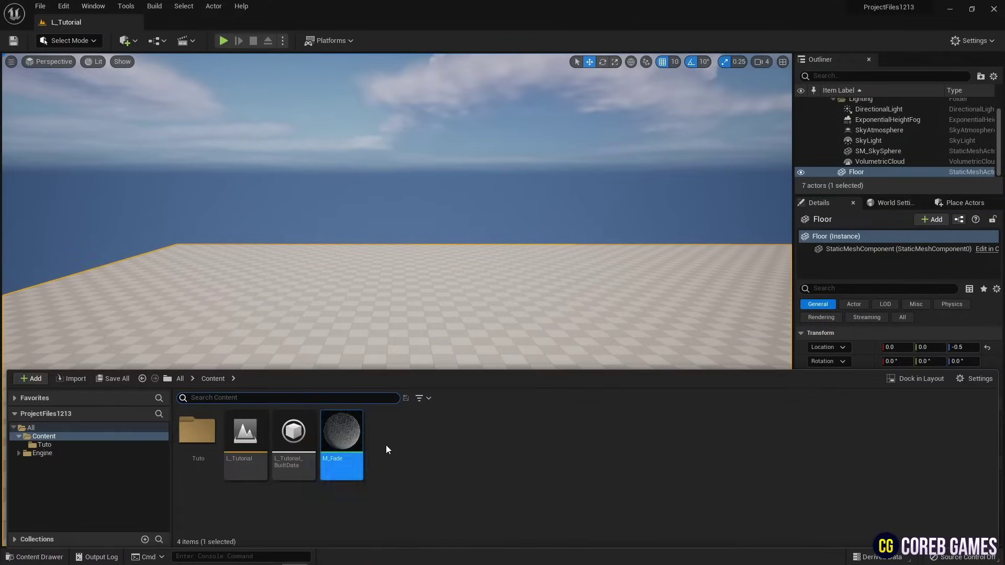
click(420, 432)
right_click(419, 433)
click(460, 158)
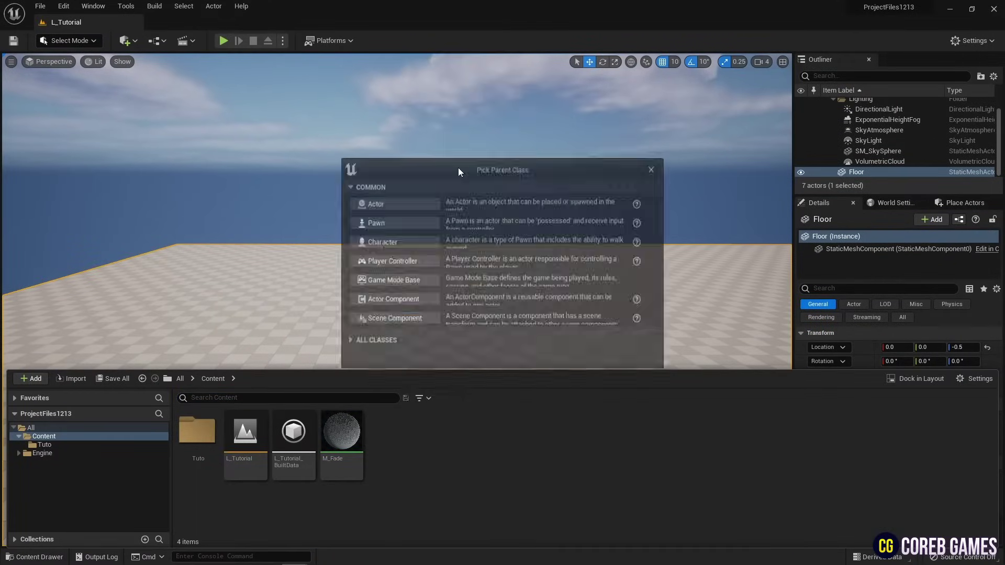
click(387, 204)
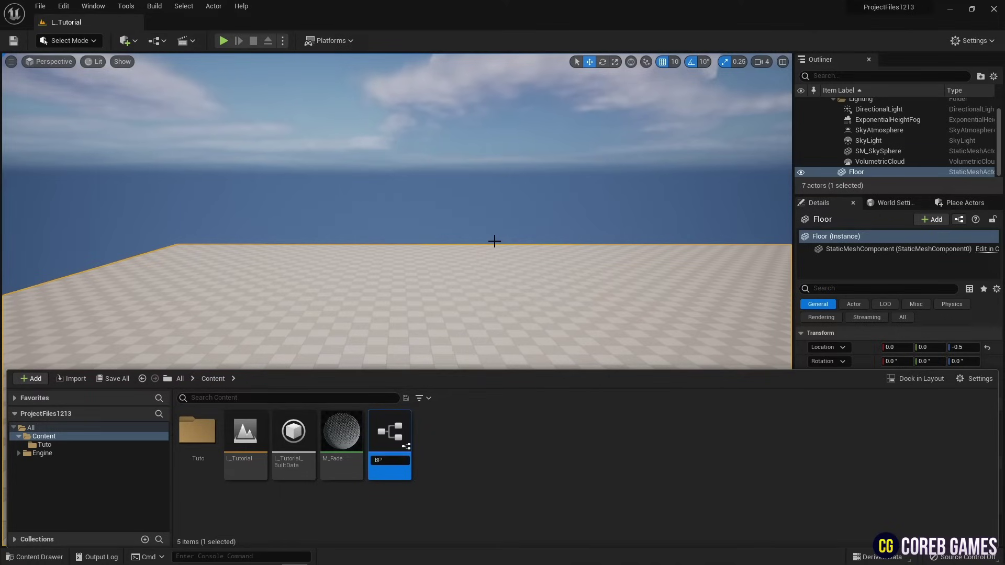
text(BP_Fade)
key(Return)
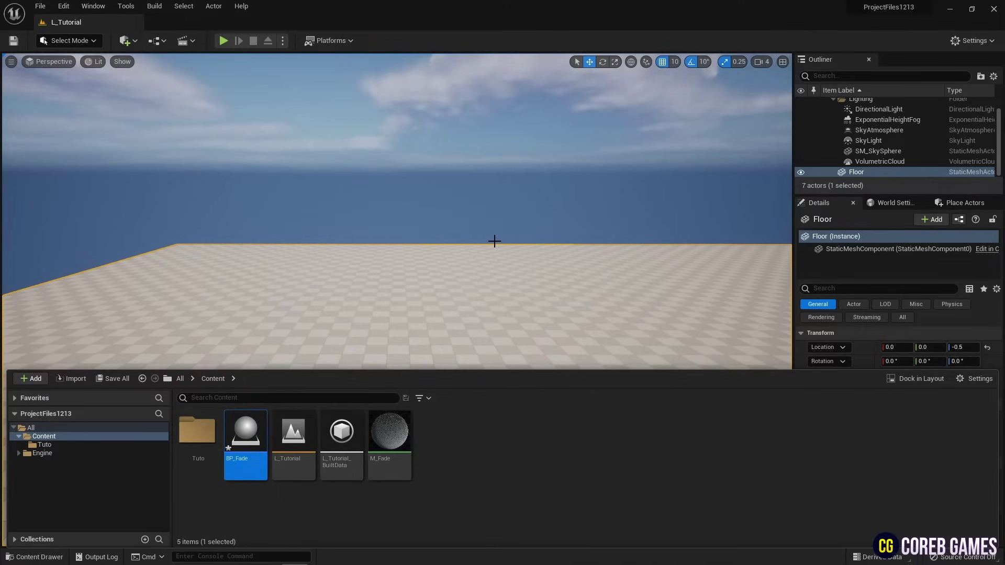
Open the BP_Fade Blueprint and add a Cube component.
double_click(246, 428)
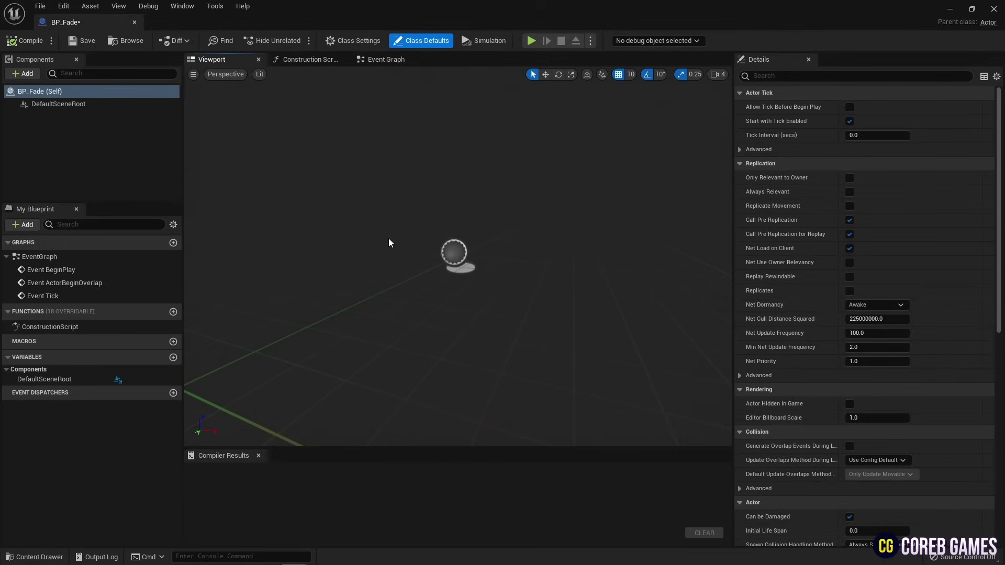
click(23, 73)
text(cub)
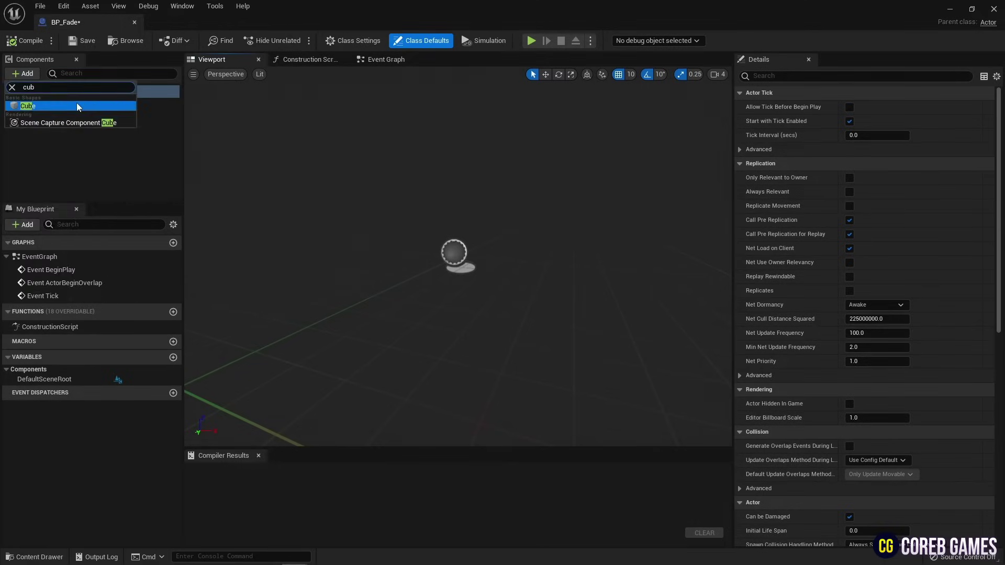
click(77, 106)
Add a Box Collision component named Box and reparent it directly under DefaultSceneRoot.
click(30, 73)
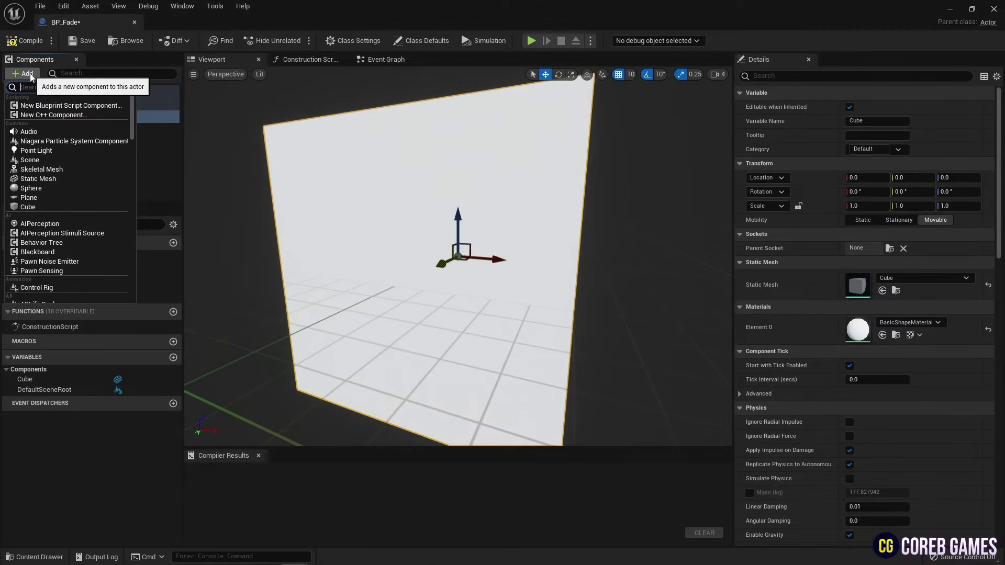
text(box)
click(56, 106)
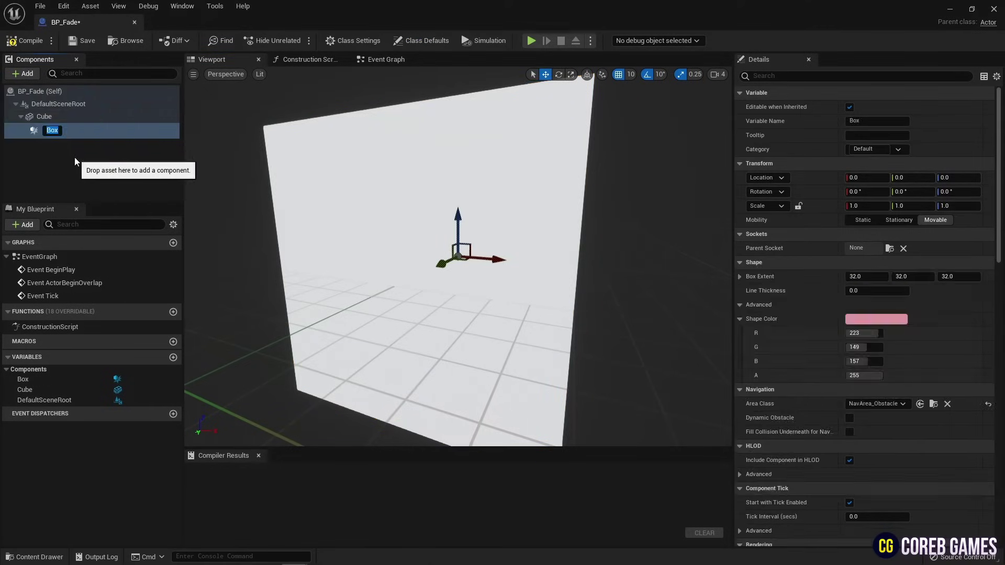
click(74, 157)
drag(59, 129, 65, 116)
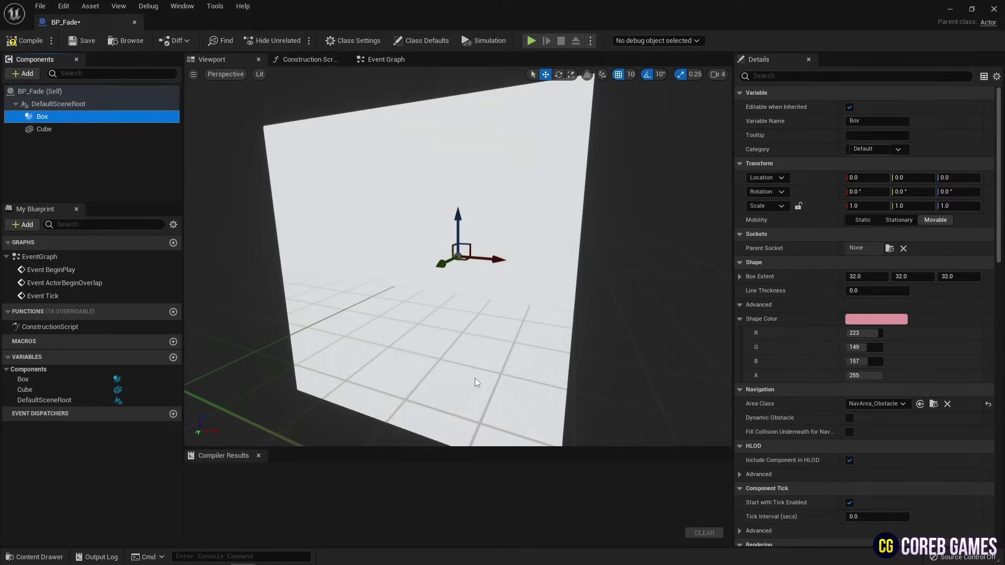
Set the Box component's Box Extent to 120 on all three axes.
right_drag(476, 382, 565, 280)
click(101, 119)
click(877, 276)
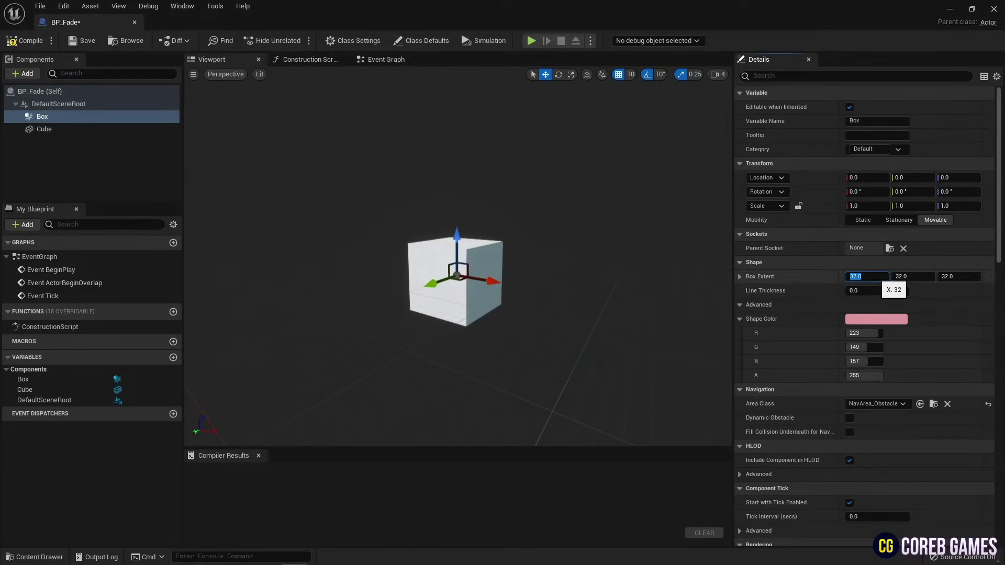
text(120)
click(924, 280)
text(120)
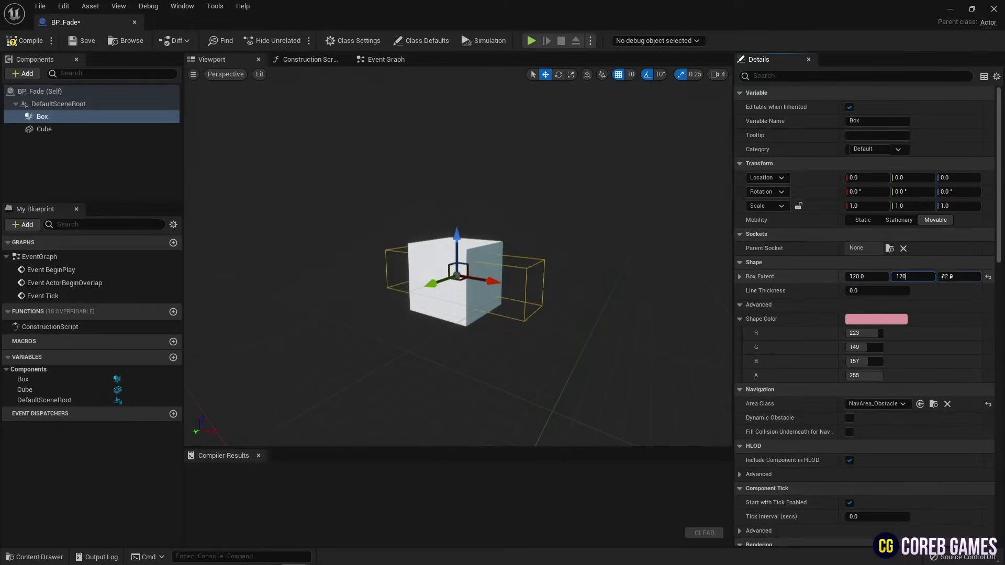
click(949, 277)
text(120)
key(Return)
mouse_move(550, 278)
right_down()
mouse_move(580, 277)
mouse_move(567, 274)
right_up()
key(s)
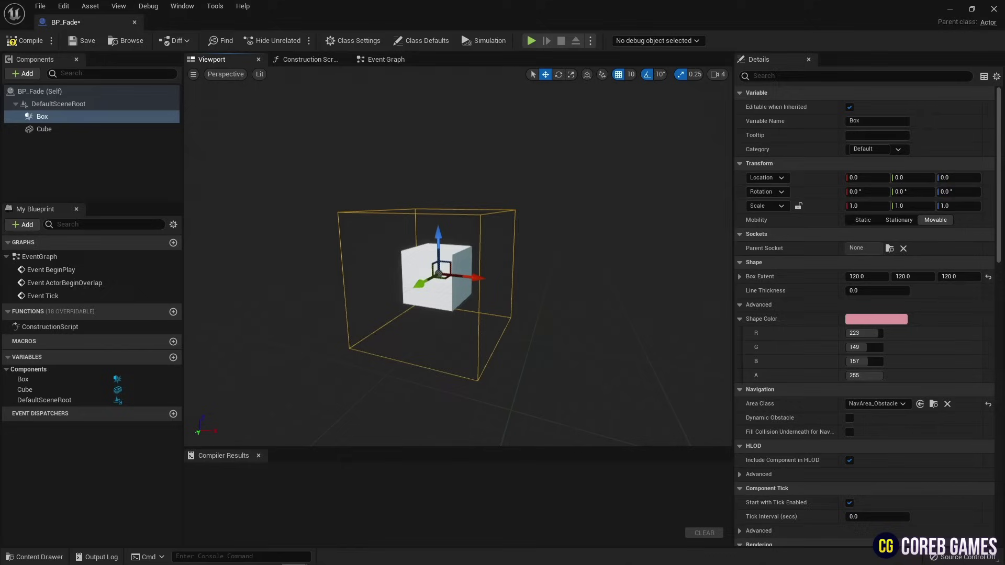
Scale the Box component to 3 on all three axes.
click(867, 206)
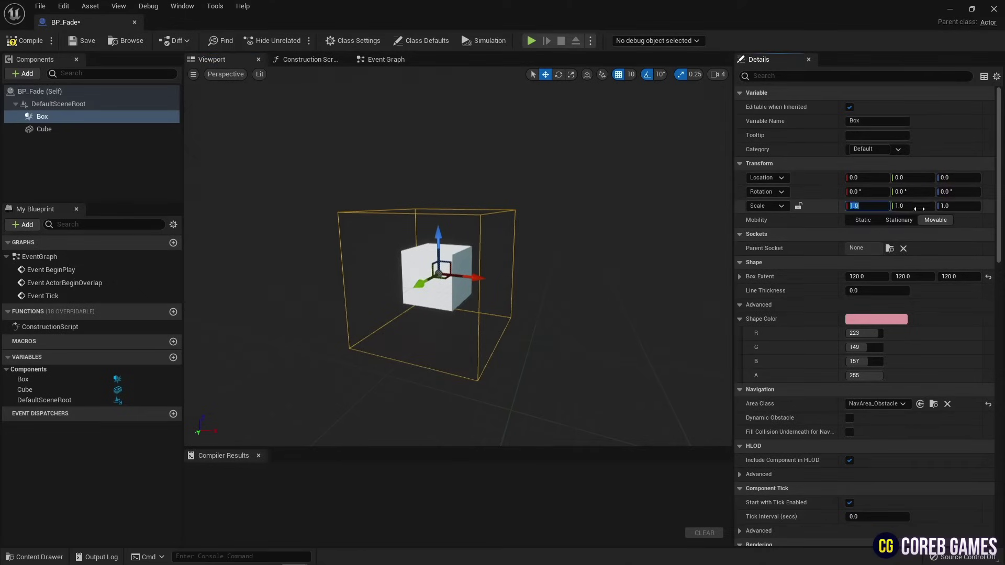
text(3)
click(916, 207)
text(3)
click(952, 207)
text(3)
key(Return)
right_drag(586, 261, 555, 277)
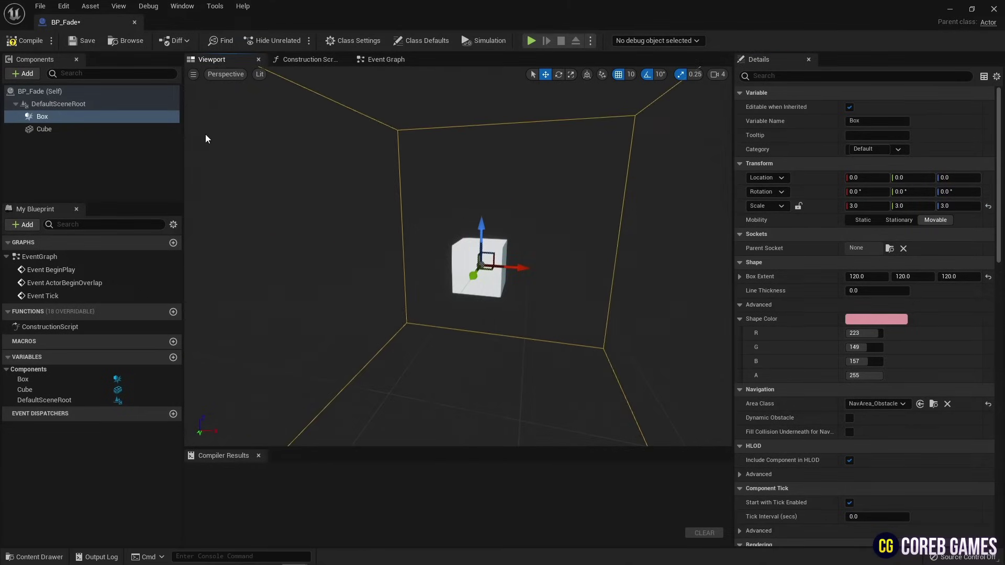
Scale the Cube component to 3 on all three axes and compile the Blueprint.
click(44, 128)
click(866, 206)
text(5)
key(Return)
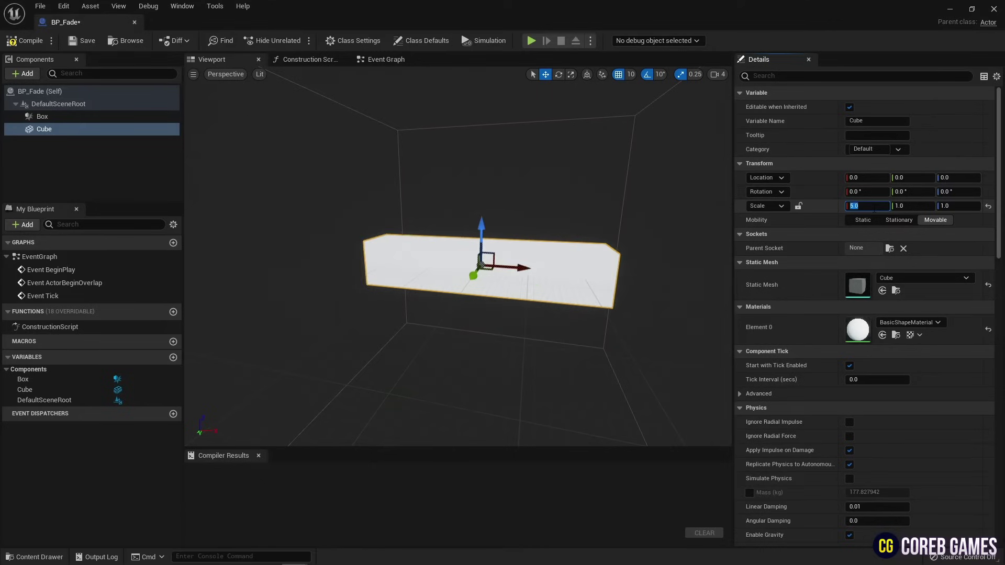
key(Return)
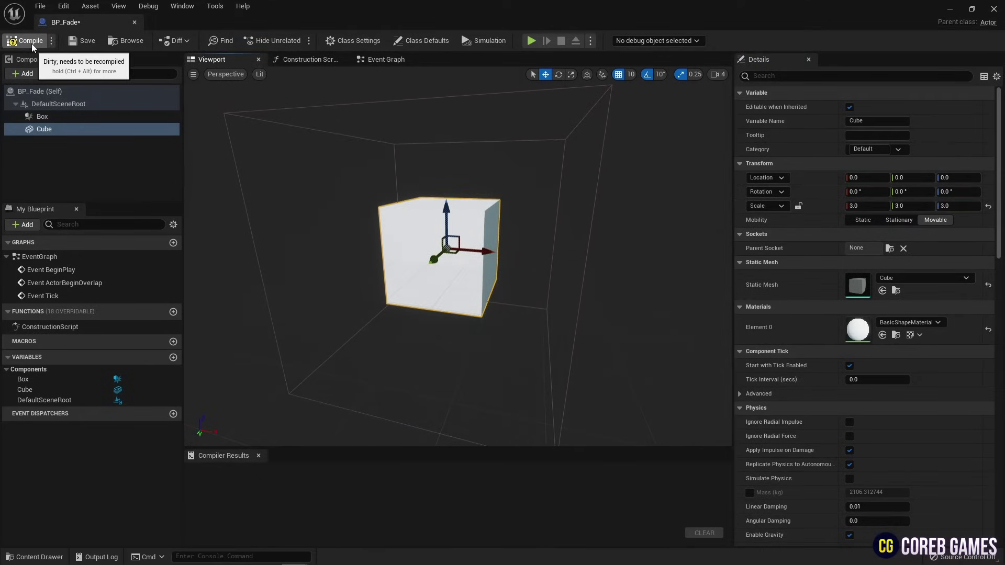
click(32, 46)
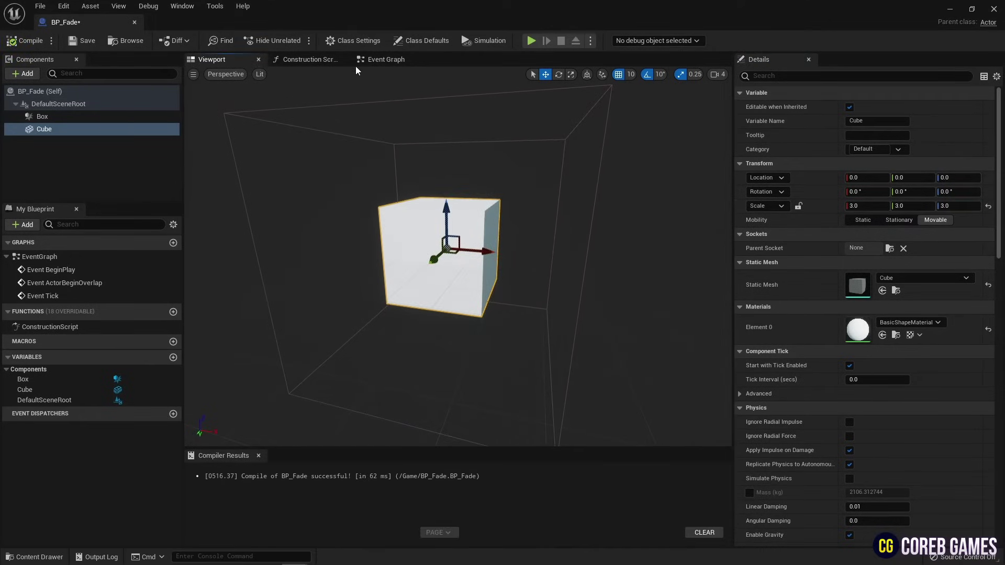
In the Event Graph, move Event BeginPlay apart and delete the Event ActorBeginOverlap and Event Tick nodes.
click(384, 59)
scroll(503, 215, down, 4)
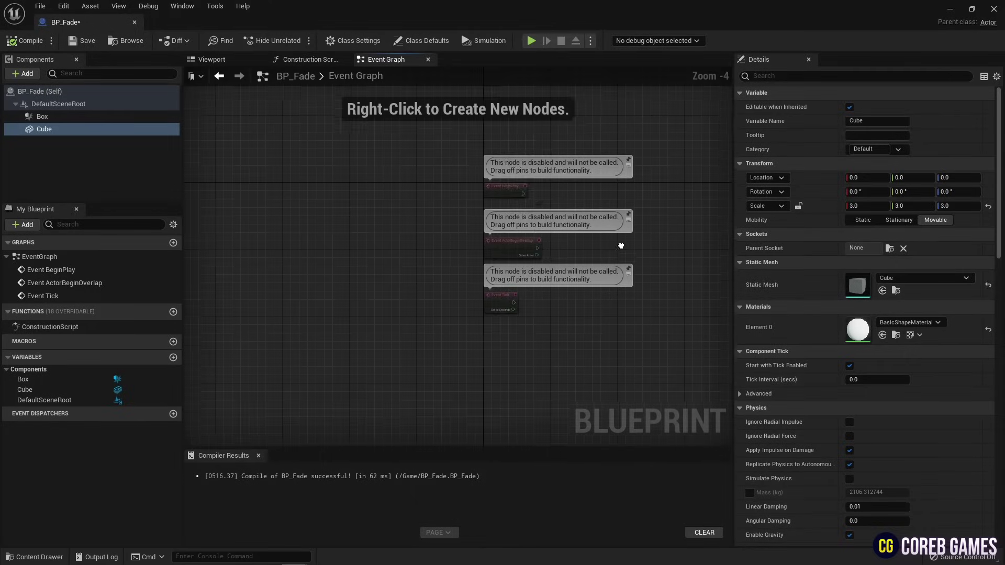
right_drag(621, 244, 500, 208)
scroll(456, 224, up, 1)
drag(339, 132, 345, 162)
drag(367, 224, 360, 338)
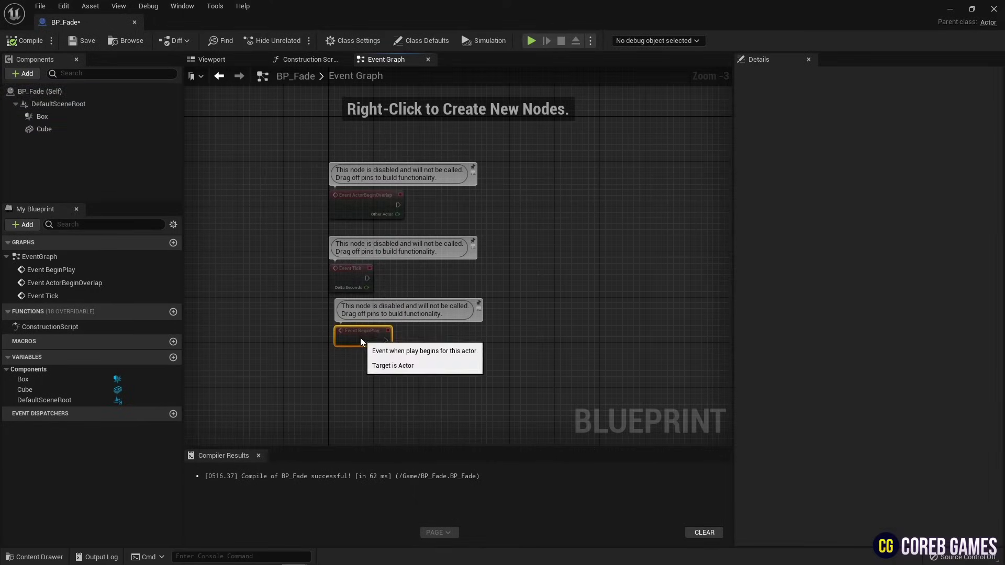
drag(500, 183, 379, 269)
key(Delete)
Add a Create Dynamic Material Instance (Cube) node after Event BeginPlay and arrange it with its Cube reference.
drag(390, 340, 428, 275)
text(create)
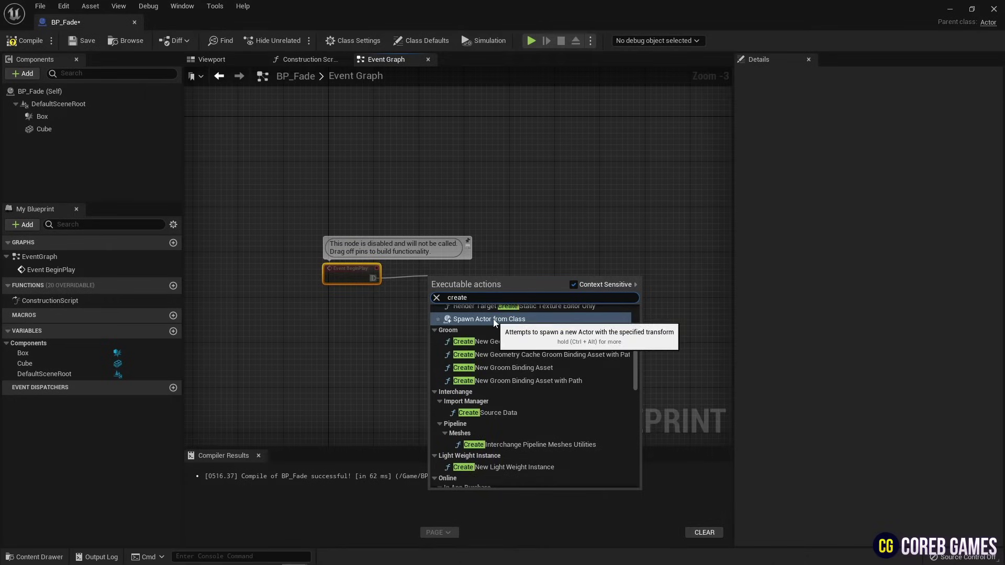
text( dy)
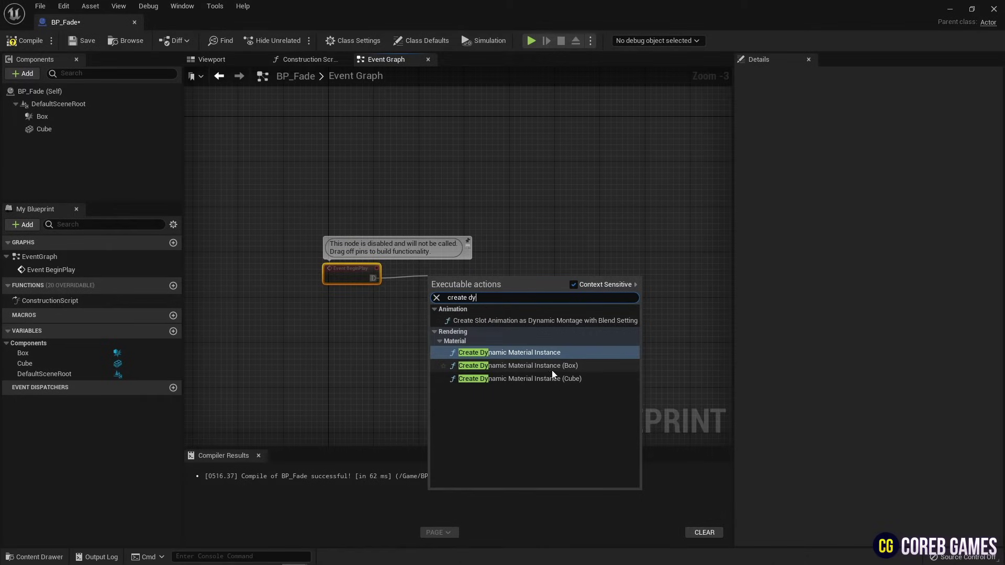
click(532, 378)
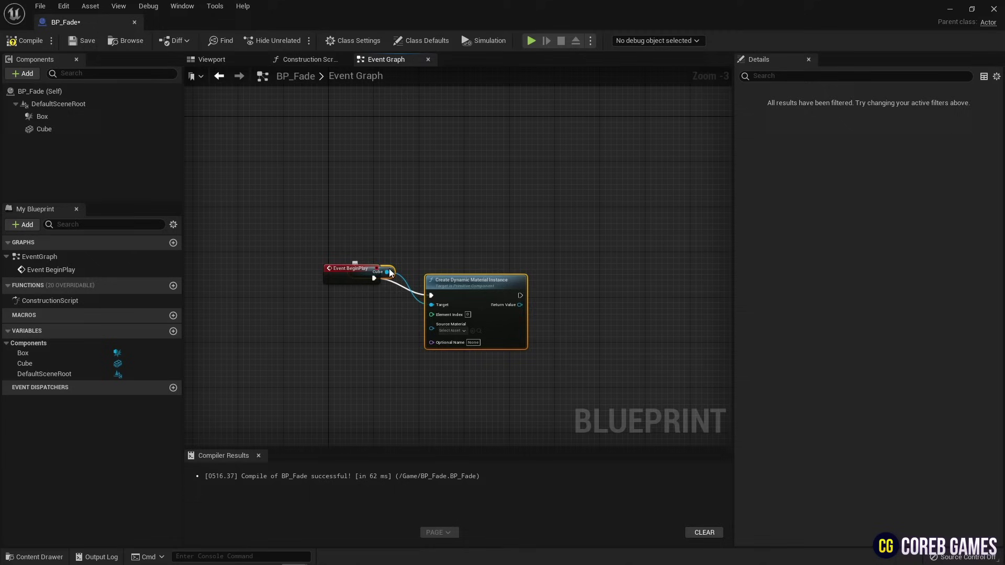
drag(388, 269, 364, 312)
click(455, 323)
drag(455, 324, 453, 272)
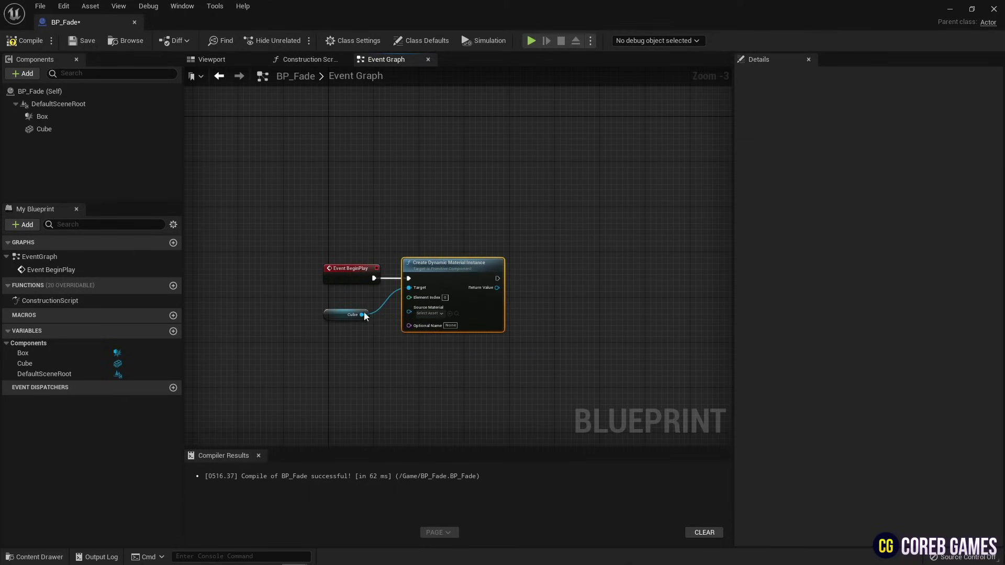
drag(365, 316, 375, 315)
Set the Source Material of the Create Dynamic Material Instance node to M_Fade and adjust the node's position.
click(436, 315)
text(f)
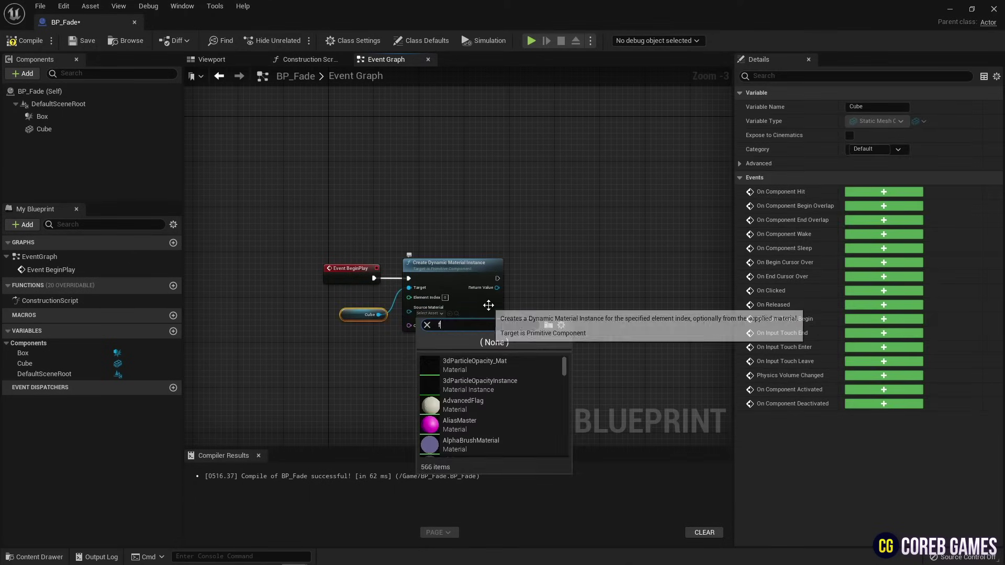
text(aa)
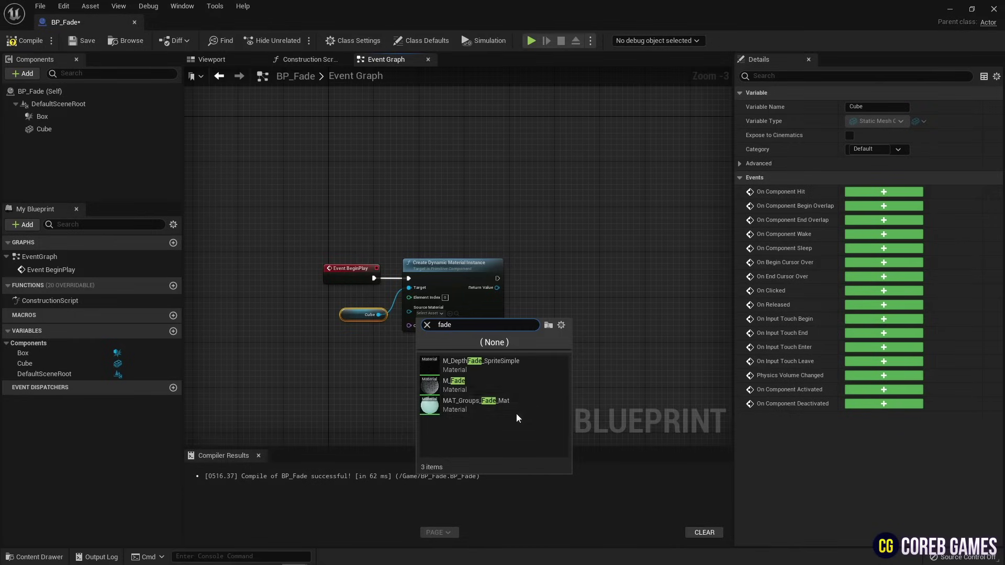
click(499, 385)
drag(443, 268, 438, 267)
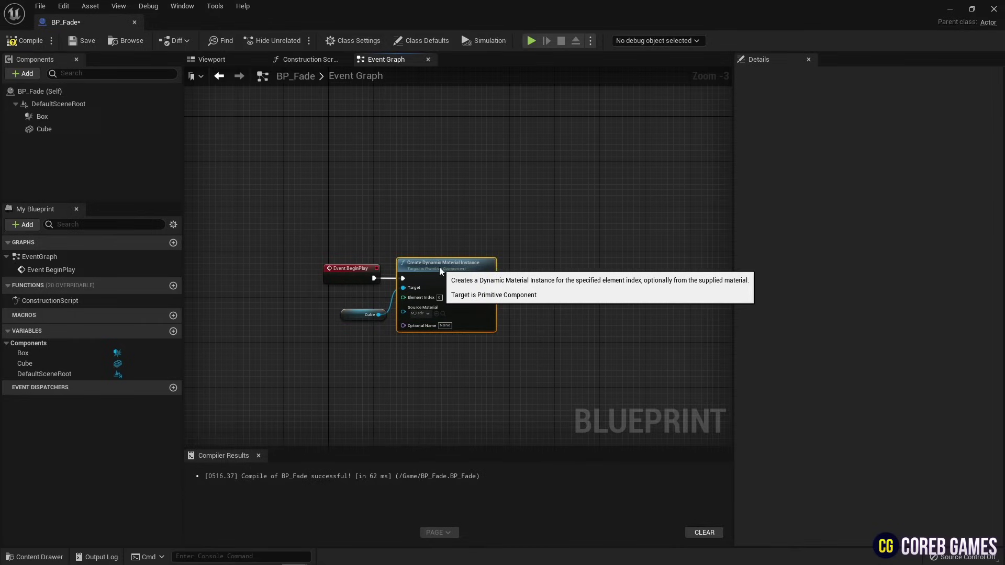
Promote the Create Dynamic Material Instance node's Return Value to a variable named Dynamic Material and line up its SET node.
drag(488, 287, 579, 359)
click(579, 355)
drag(551, 296, 545, 278)
click(891, 109)
text(d)
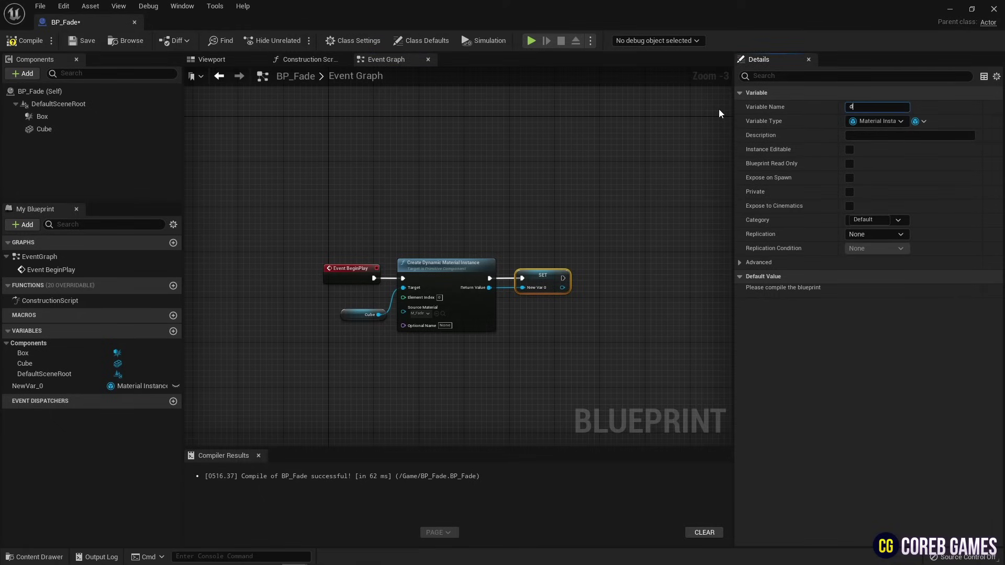
text(ynamic Material)
key(Return)
Add a Set Scalar Parameter Value node from the SET node's Dynamic Material output and align it after that node.
scroll(548, 318, up, 3)
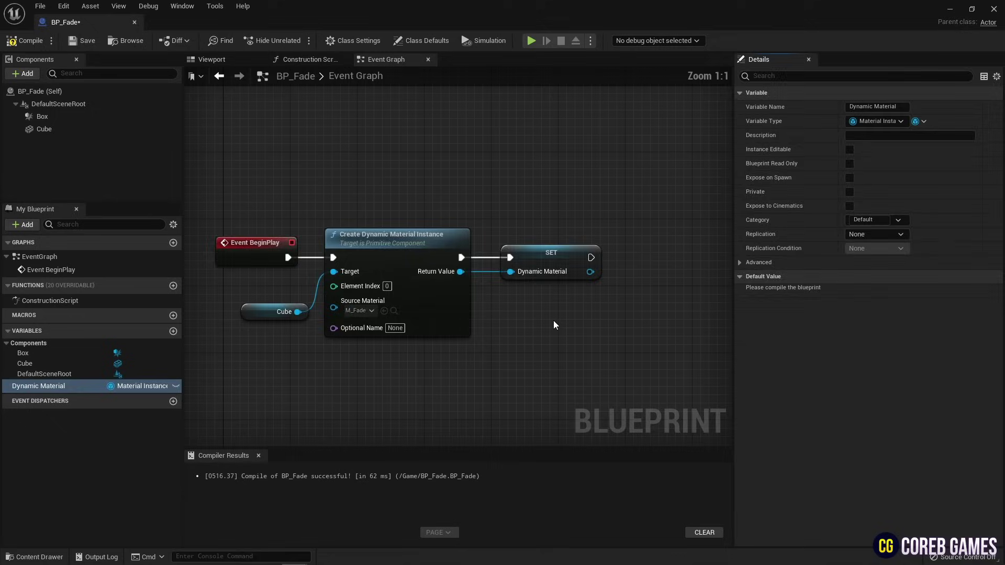
right_drag(554, 325, 350, 340)
drag(386, 286, 454, 274)
text(set sca)
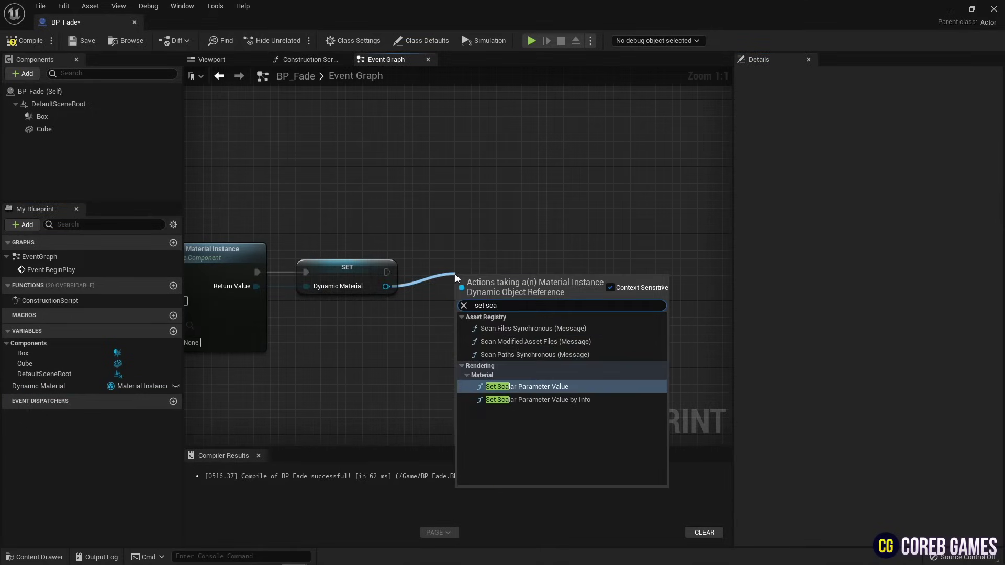
key(Return)
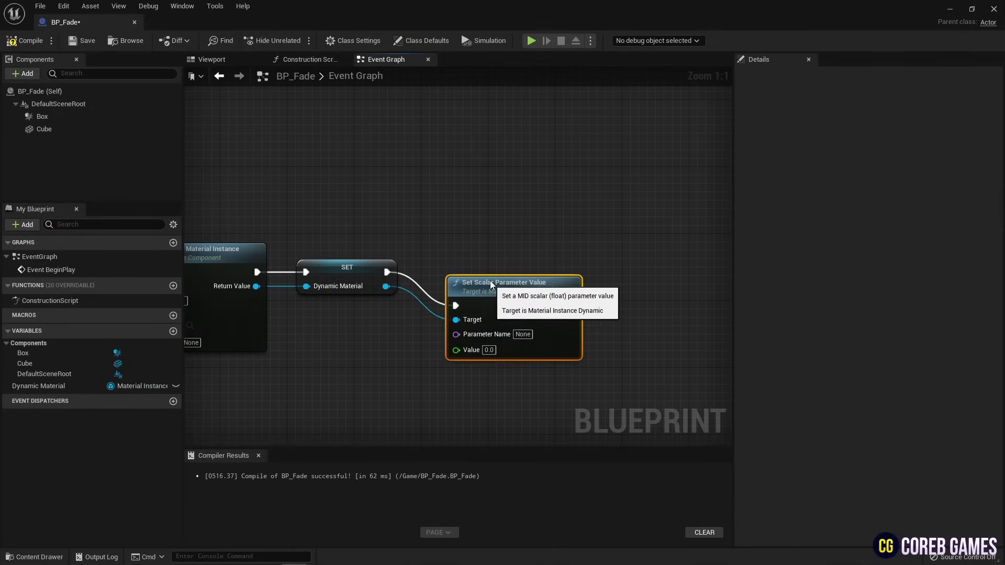
drag(490, 280, 471, 251)
Set the Set Scalar Parameter Value node's Parameter Name to Fade Amount and its Value to -1.
click(498, 301)
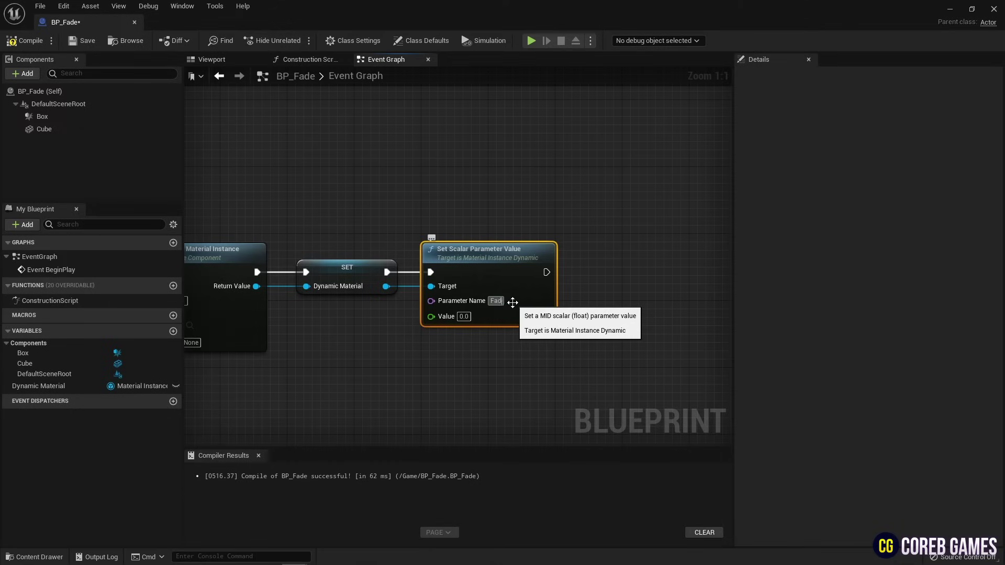
text(Fade Amount)
key(Return)
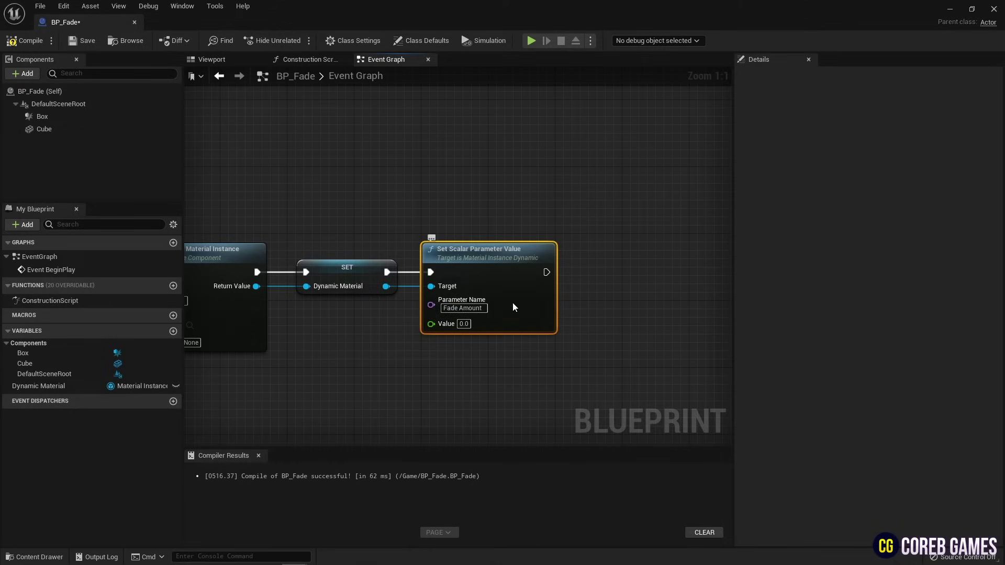
click(460, 324)
text(-1)
key(Return)
Add On Component Begin Overlap and On Component End Overlap events for the Box component.
scroll(409, 363, down, 3)
right_drag(409, 364, 466, 267)
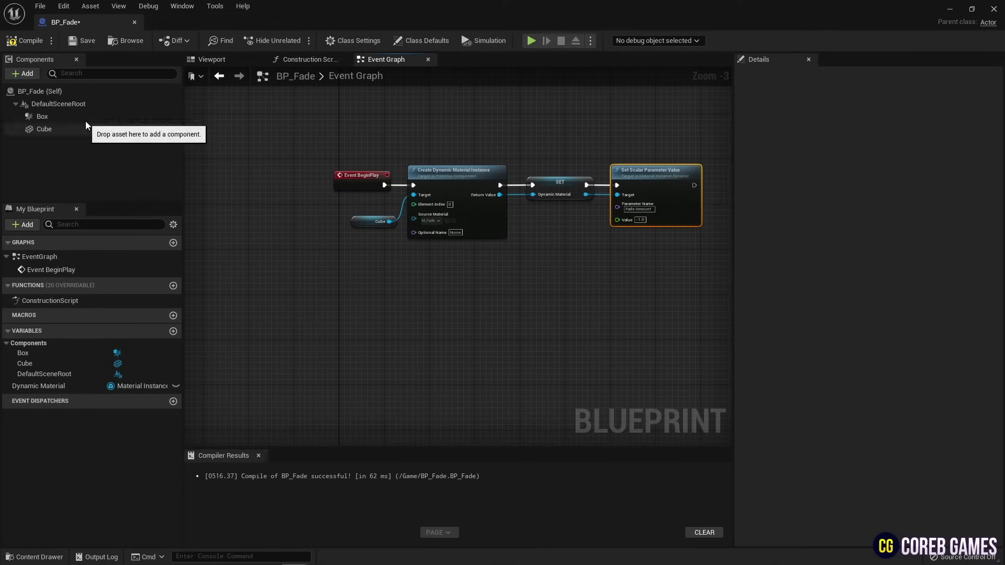
right_click(90, 115)
mouse_move(179, 137)
click(300, 164)
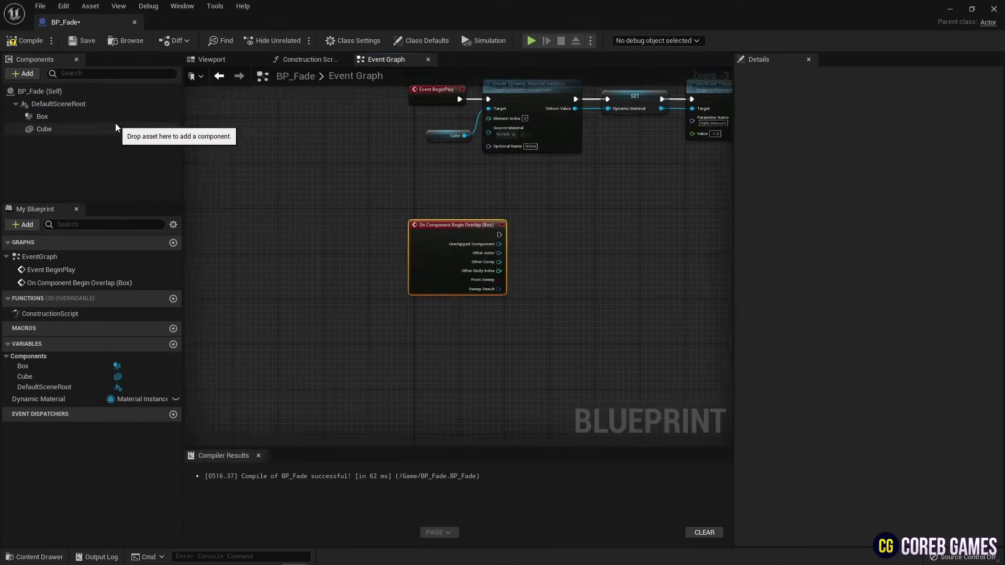
right_click(115, 122)
mouse_move(227, 139)
click(303, 165)
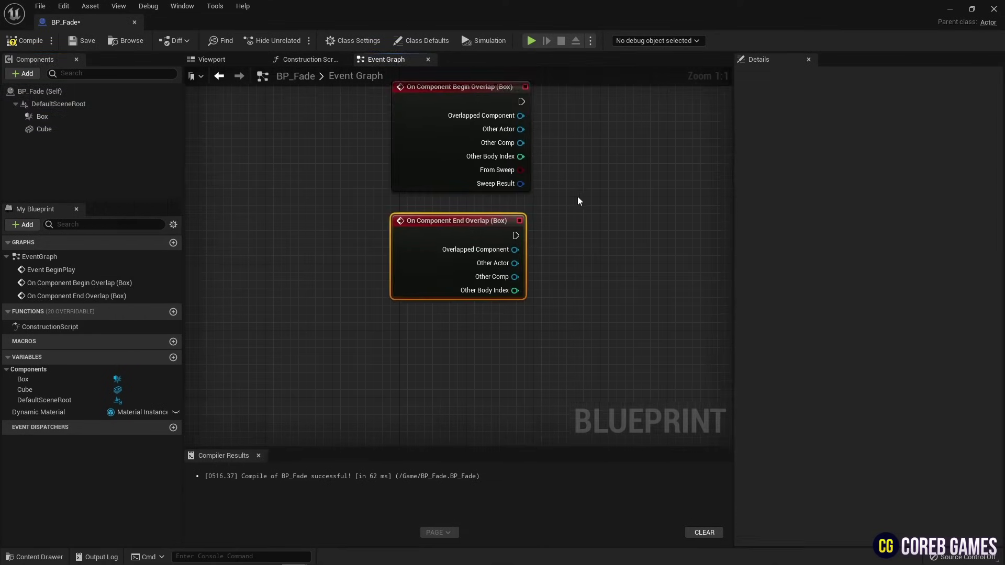
Move the two Box overlap events together to just below the Event BeginPlay chain.
scroll(596, 174, down, 3)
right_drag(594, 174, 440, 271)
drag(466, 231, 339, 333)
drag(335, 268, 340, 222)
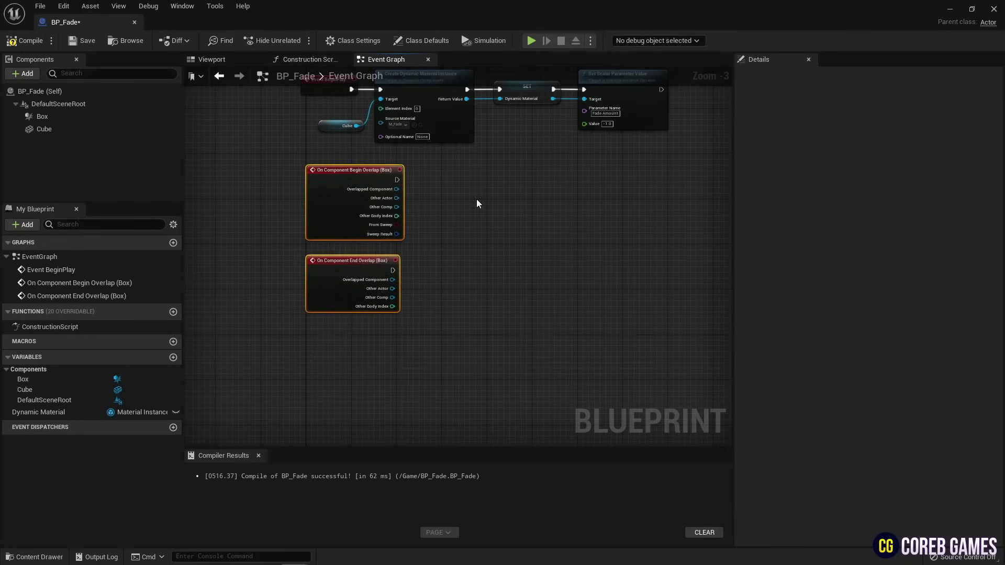
click(477, 199)
Add a Timeline node to the Event Graph beside the Box overlap events.
right_drag(476, 199, 385, 252)
right_click(358, 233)
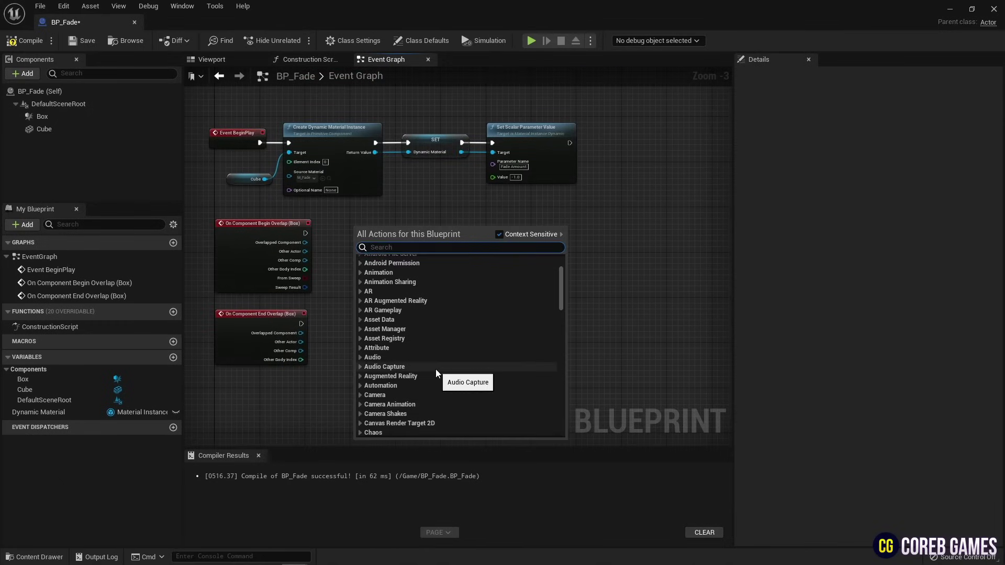
text(tile)
key(BackSpace)
key(BackSpace)
text(me)
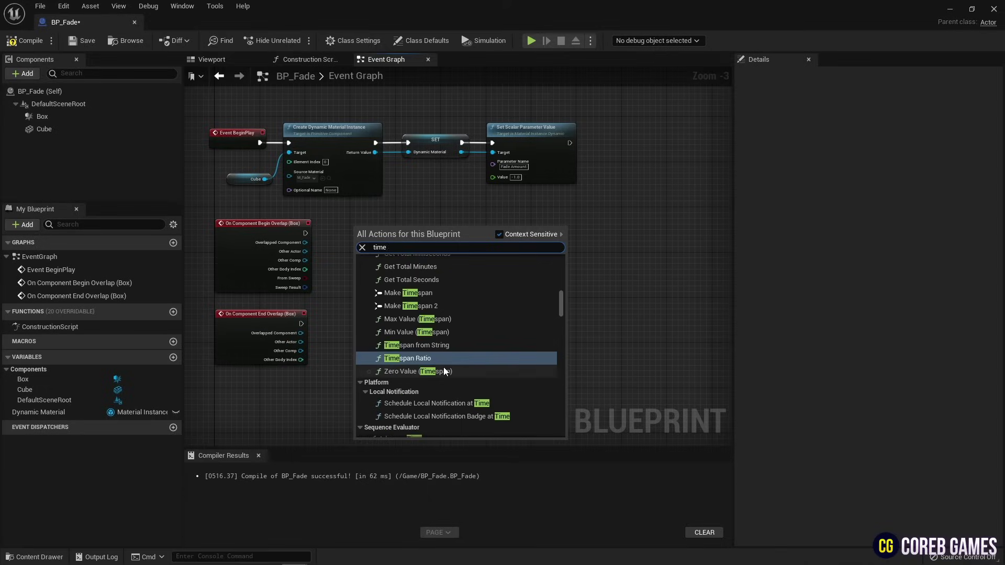
scroll(510, 340, down, 5)
scroll(511, 340, down, 3)
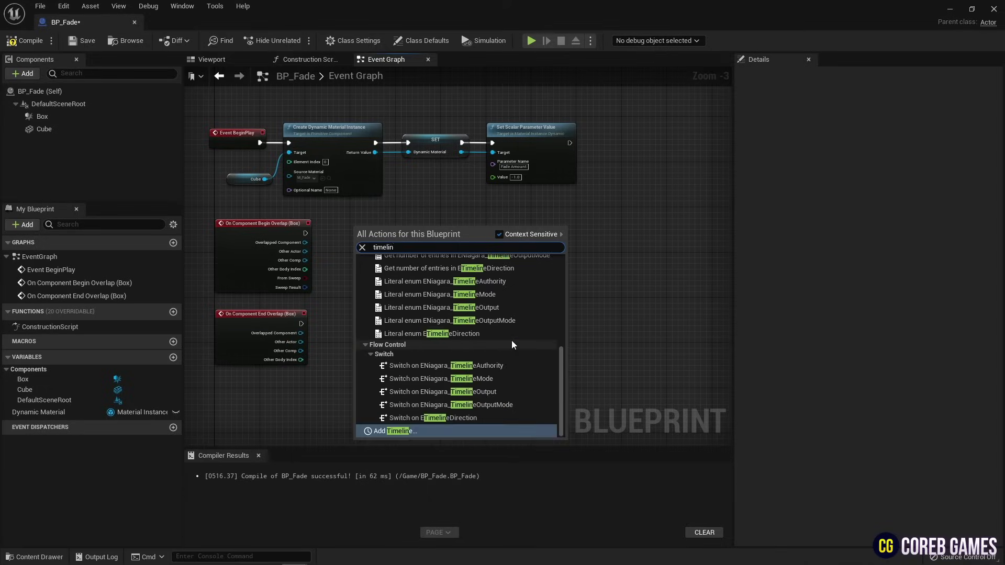
click(430, 429)
Open the Timeline and add a float track with keys at time 0, value -1 and time 5, value 1.
double_click(408, 233)
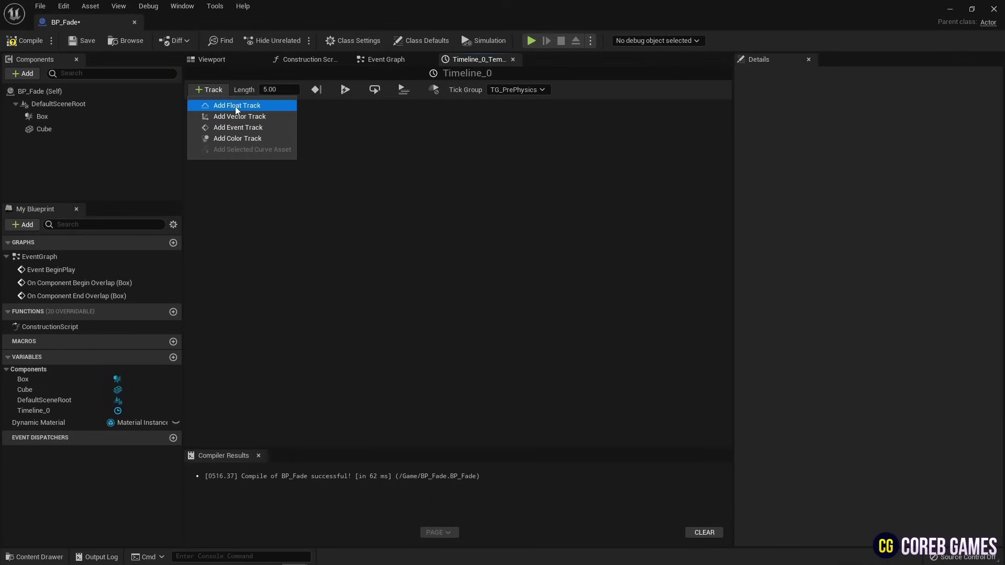
click(236, 105)
right_click(295, 199)
click(356, 222)
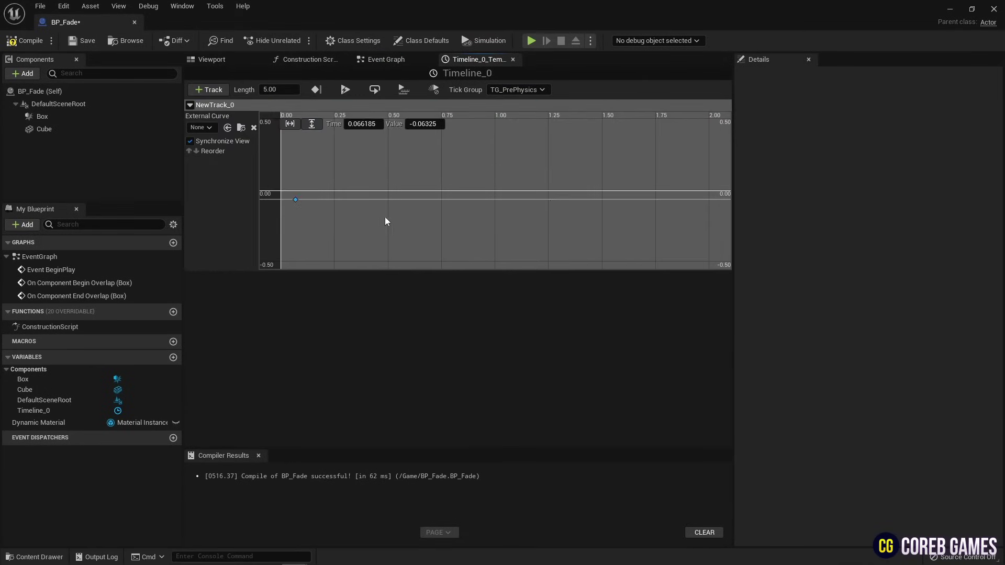
right_click(627, 161)
click(657, 179)
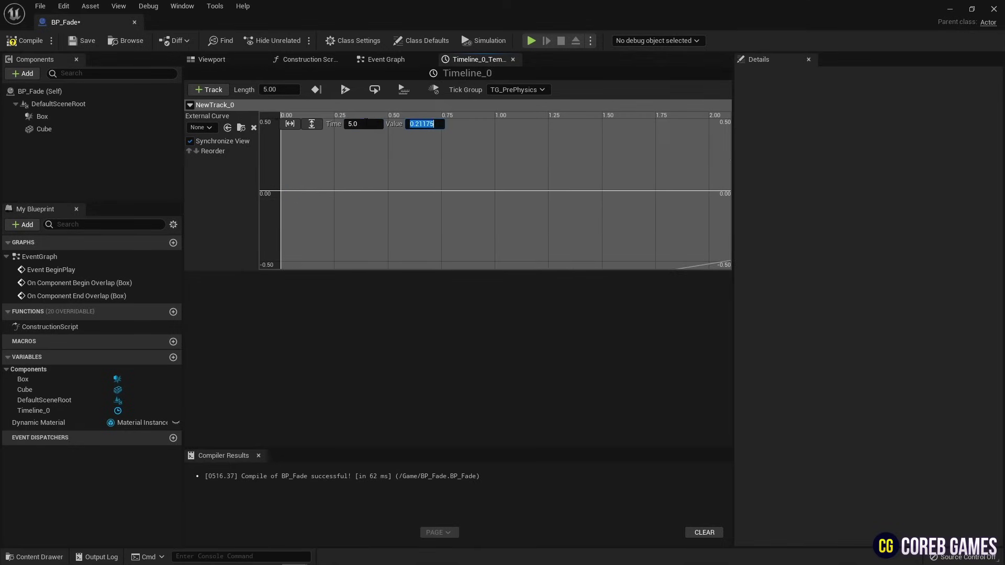
key(Return)
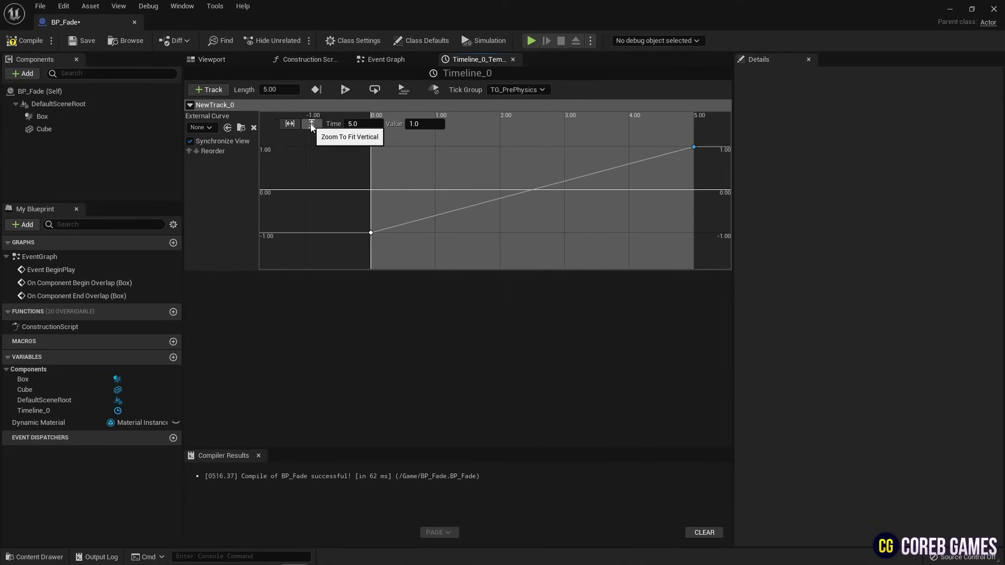
Fit the curve vertically and change both keys of the float track to smooth interpolation.
click(312, 124)
right_click(709, 121)
click(739, 139)
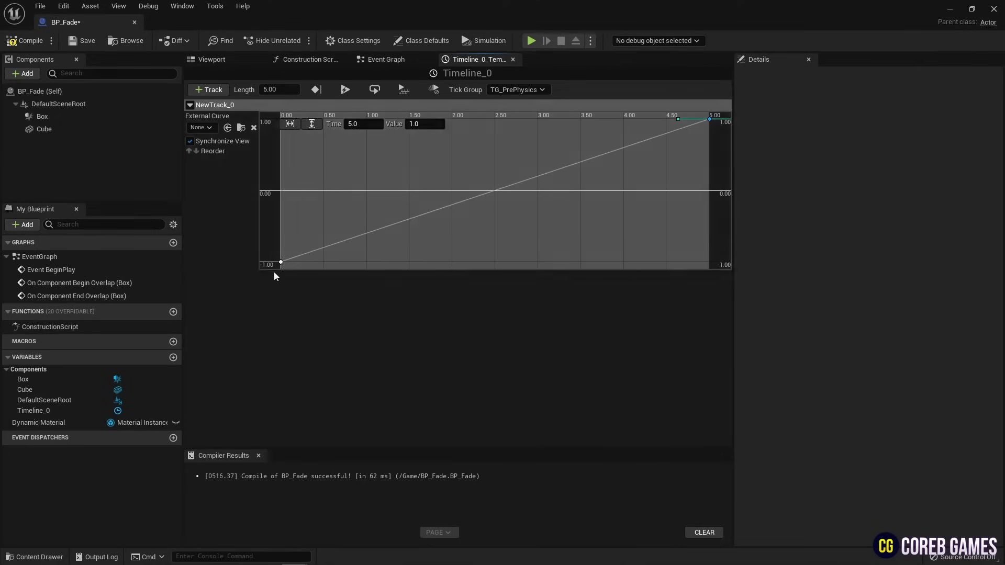
right_click(280, 261)
click(325, 282)
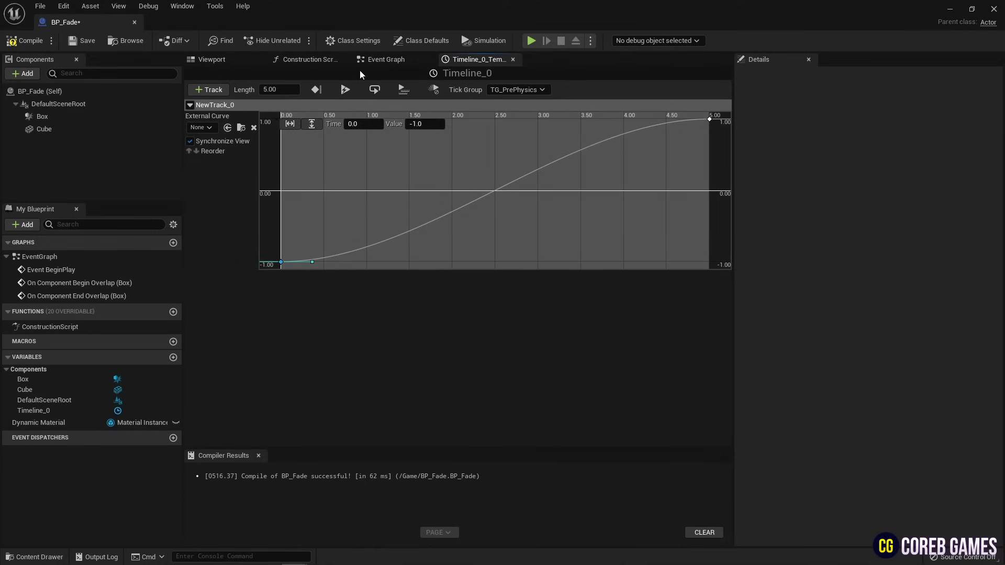
In the Event Graph, connect Begin Overlap to the Timeline's Play and End Overlap to Reverse, and align the Timeline node.
click(385, 60)
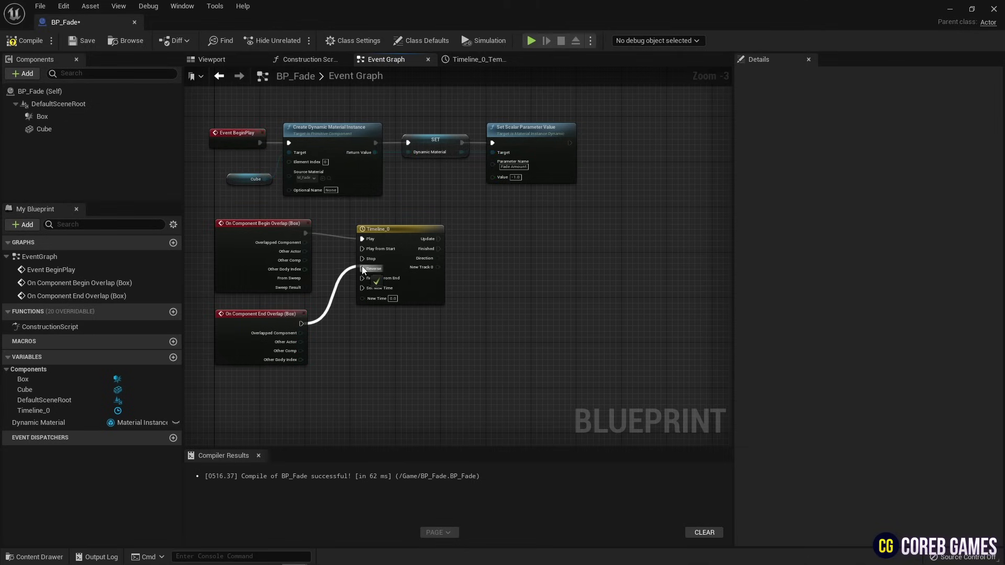
click(403, 232)
drag(403, 233, 391, 227)
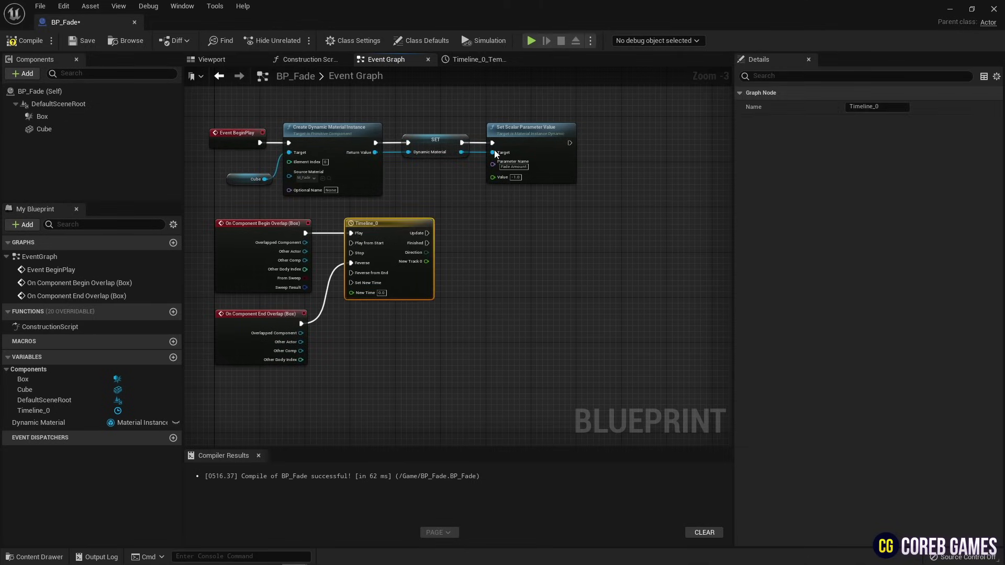
Duplicate the Set Scalar Parameter Value node beside the Timeline and wire it to Update, New Track 0 and a Dynamic Material reference.
click(539, 131)
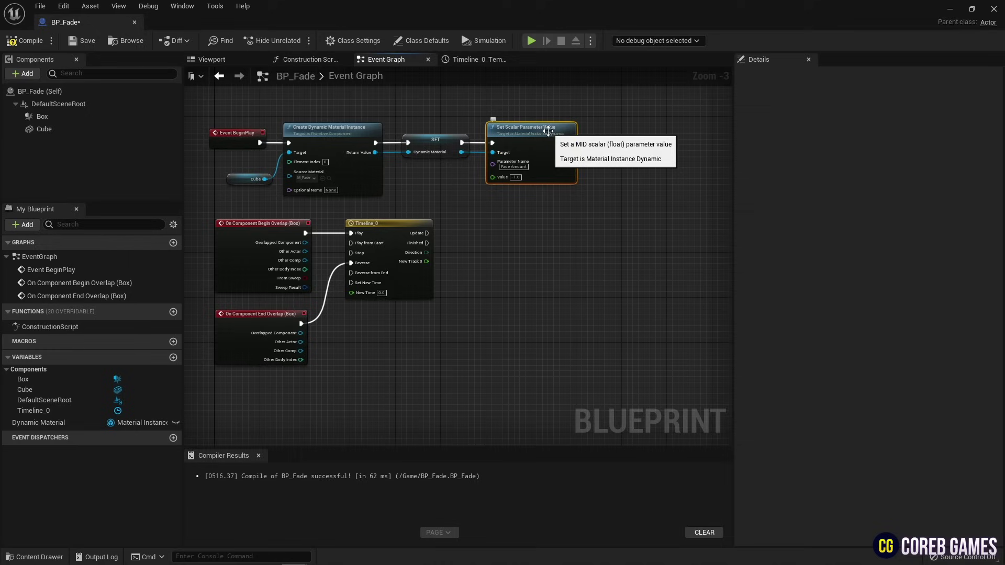
key(ctrl+v)
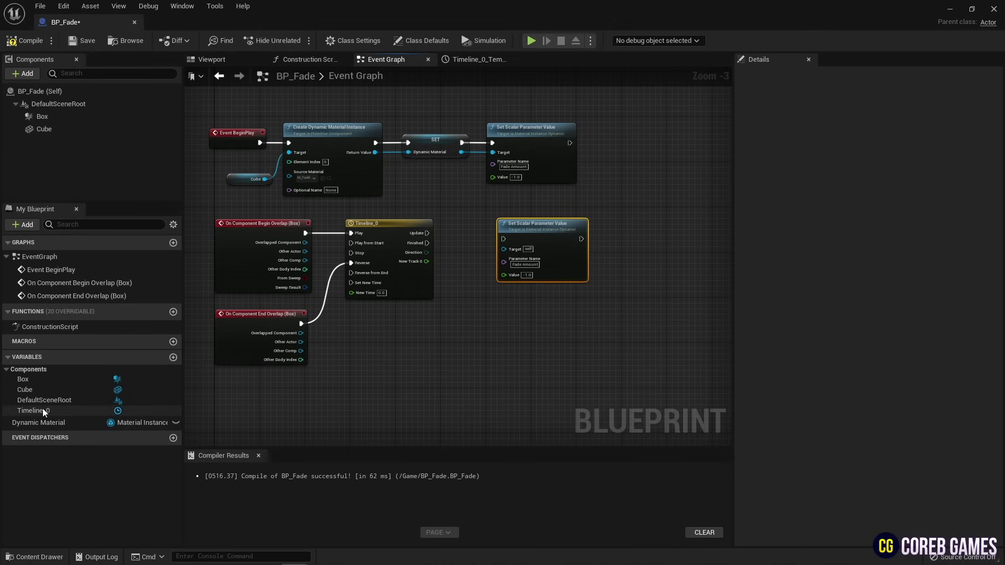
drag(39, 422, 470, 300)
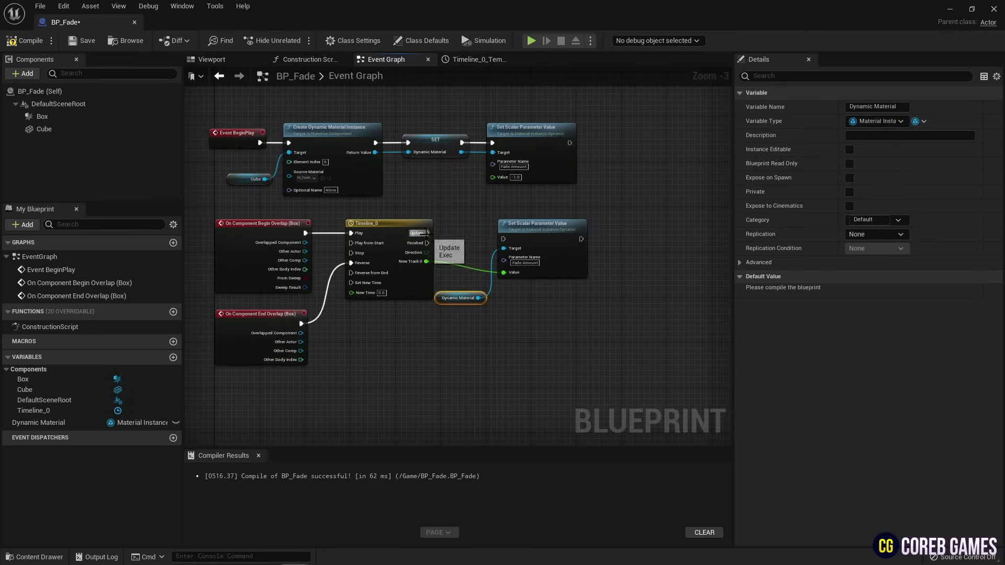
drag(525, 234, 530, 230)
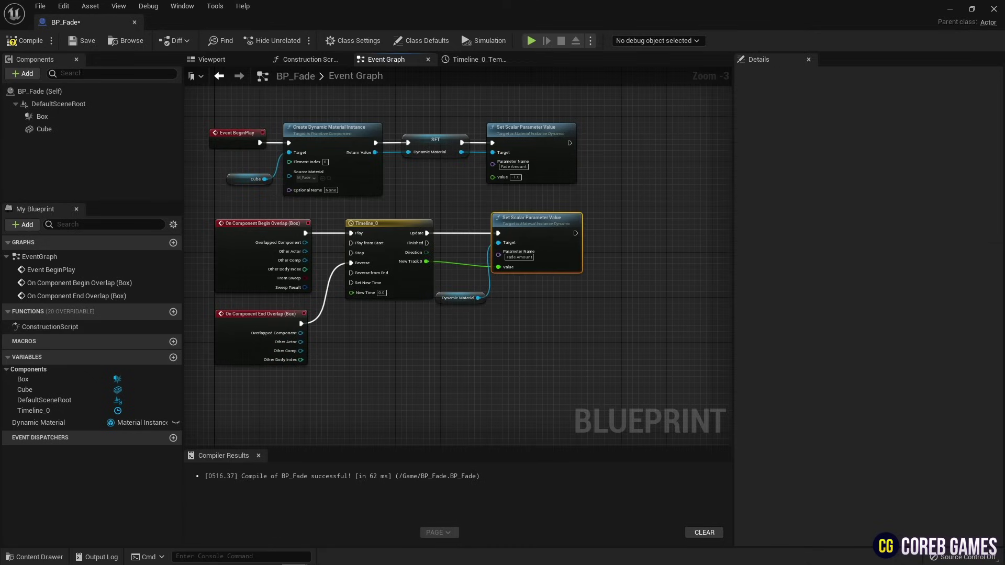
Compile and close the BP_Fade Blueprint and place an instance of it in the L_Tutorial level.
click(24, 41)
click(134, 22)
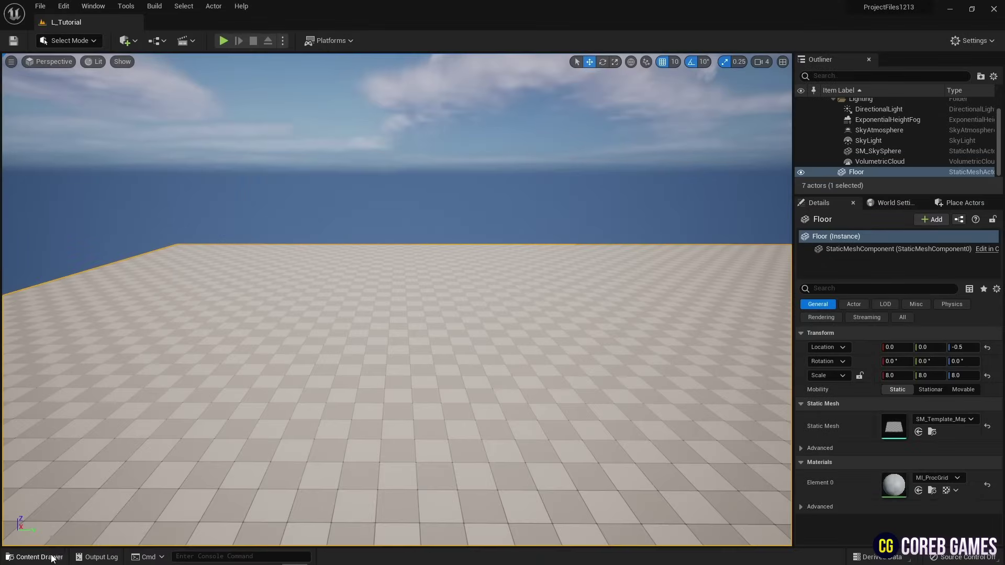
click(34, 556)
drag(326, 350, 362, 198)
right_drag(428, 193, 398, 225)
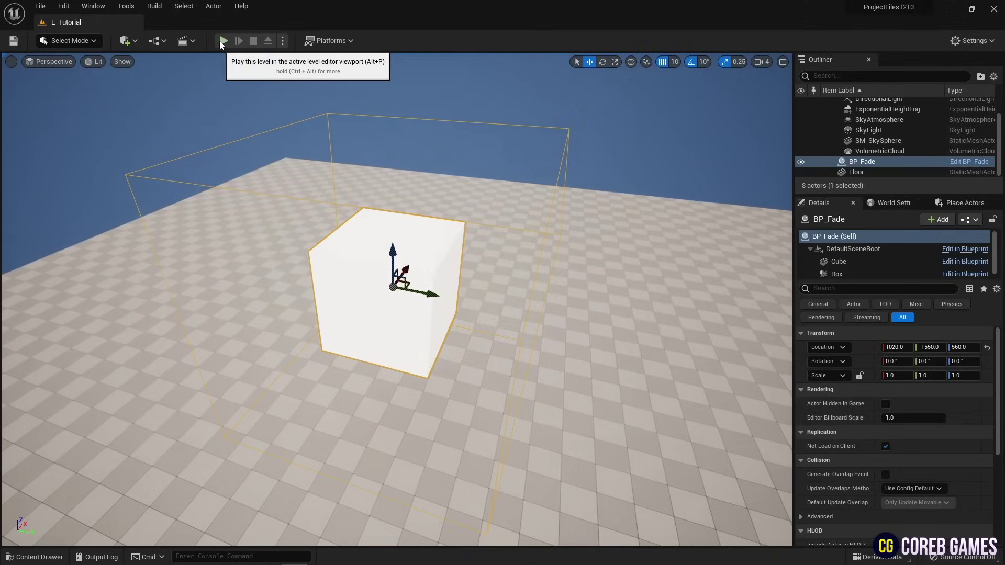
Play the level and move in and out of the BP_Fade trigger box to test the cube's fade.
click(222, 41)
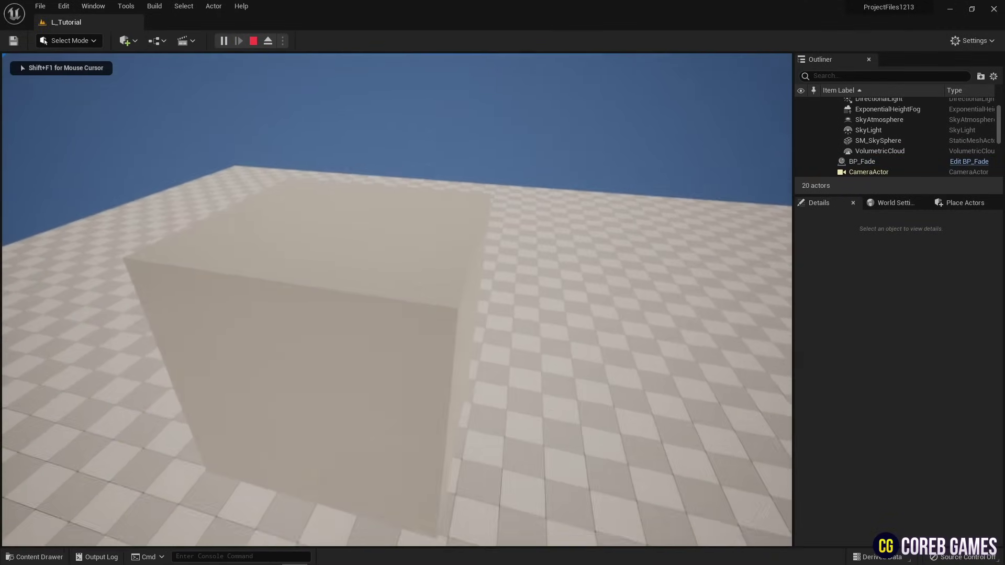
key(d)
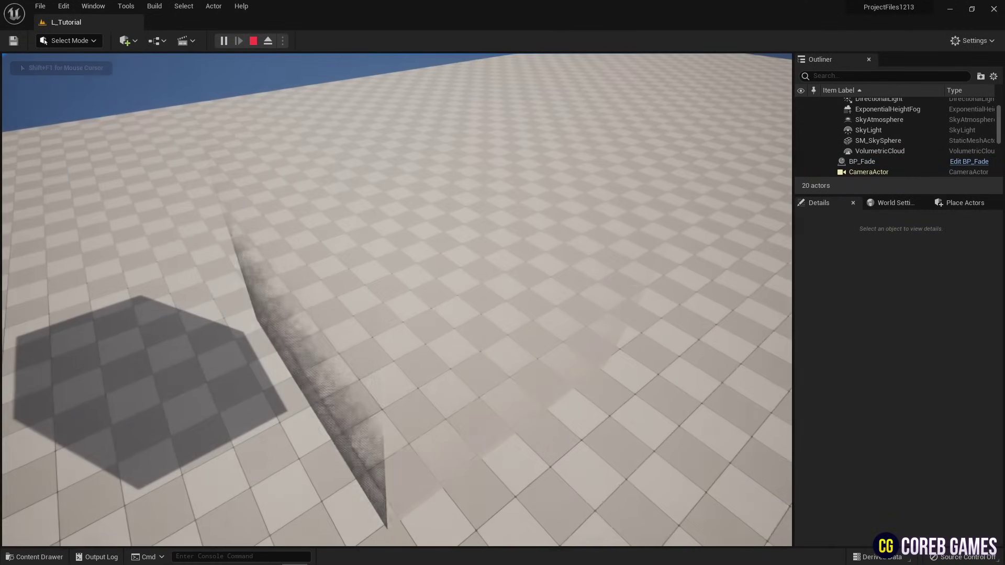
key(s)
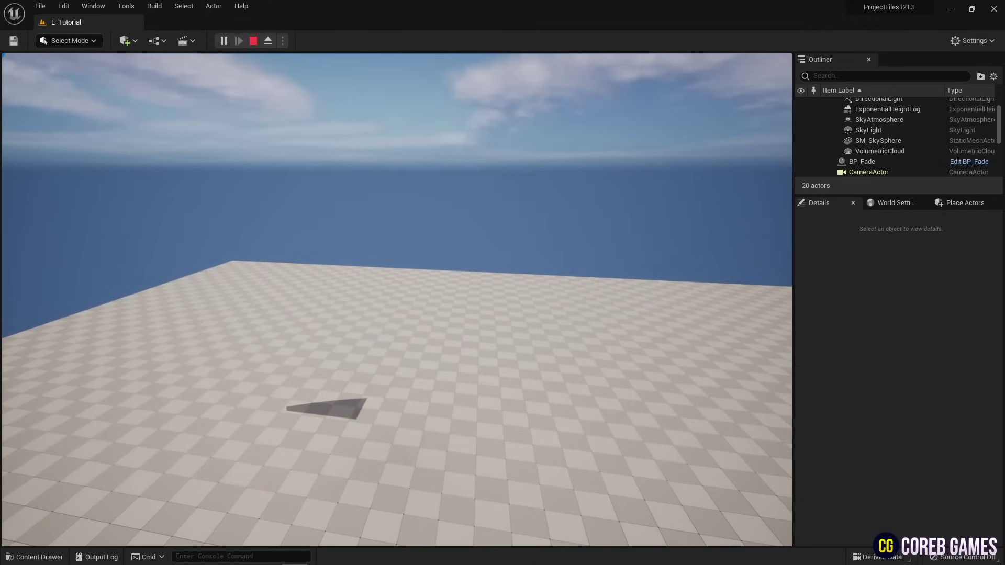
key(s)
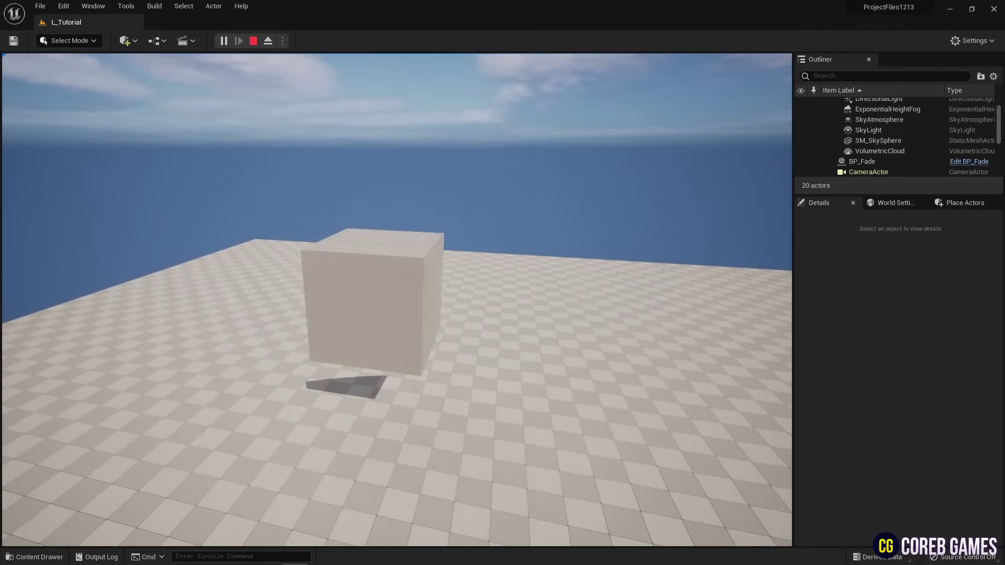
key(w)
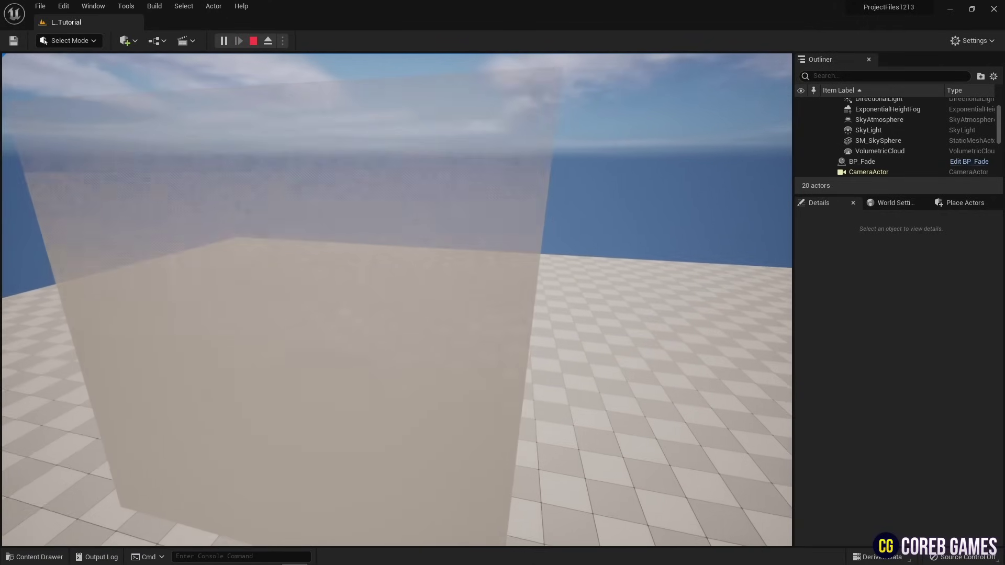
key(s)
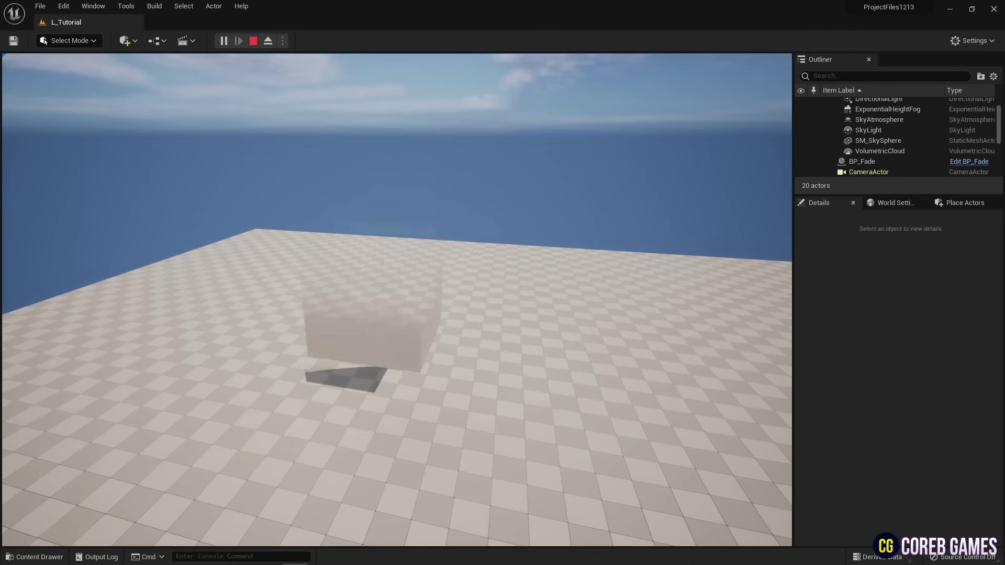
key(w)
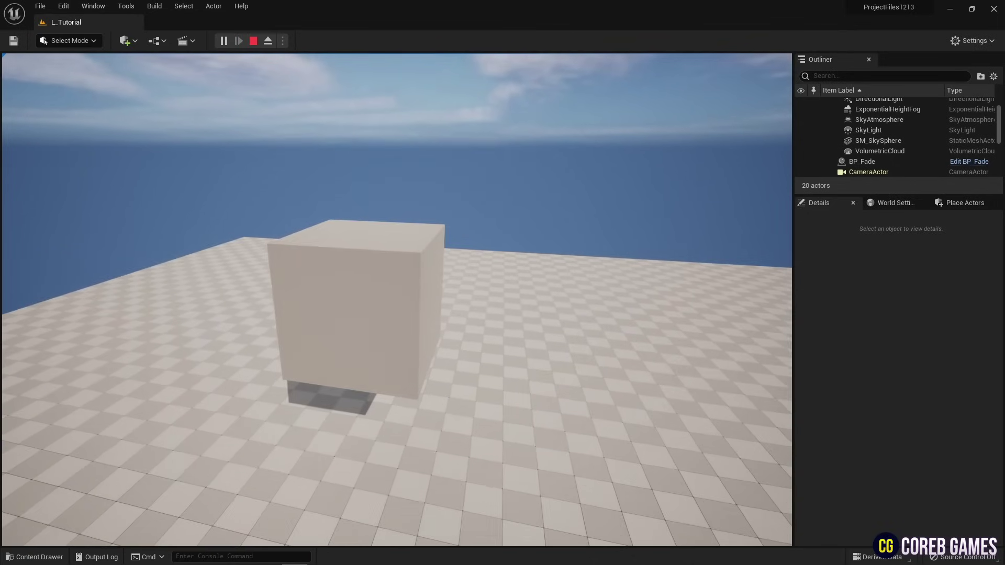